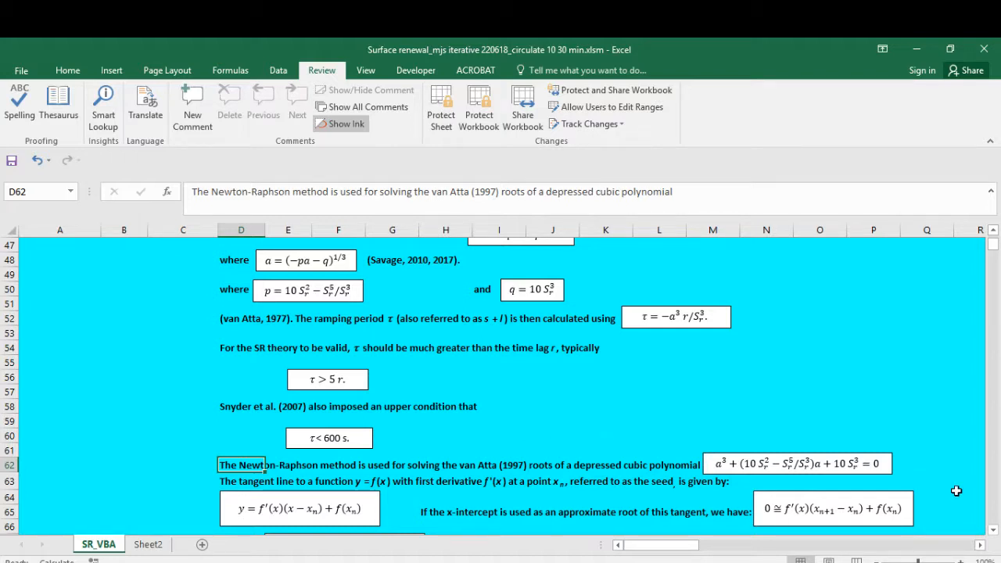
Step: Review the Newton-Raphson theory below row 62, highlighting the −f(xn)/f′(xn) term in the iteration equation
left_click(995, 531)
left_click(995, 532)
left_click(995, 532)
left_click(995, 531)
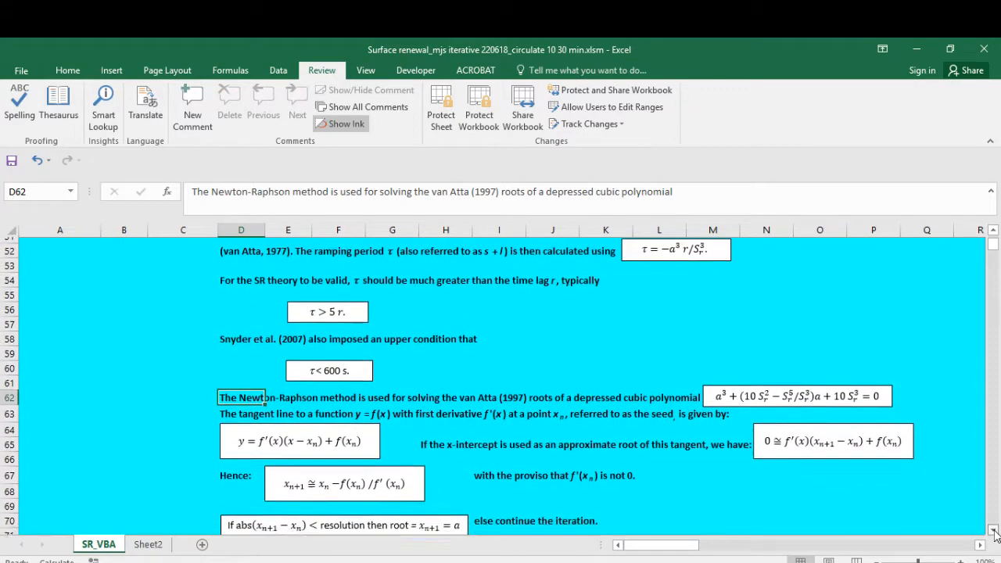
left_click(995, 531)
left_click(995, 531)
left_click(995, 531)
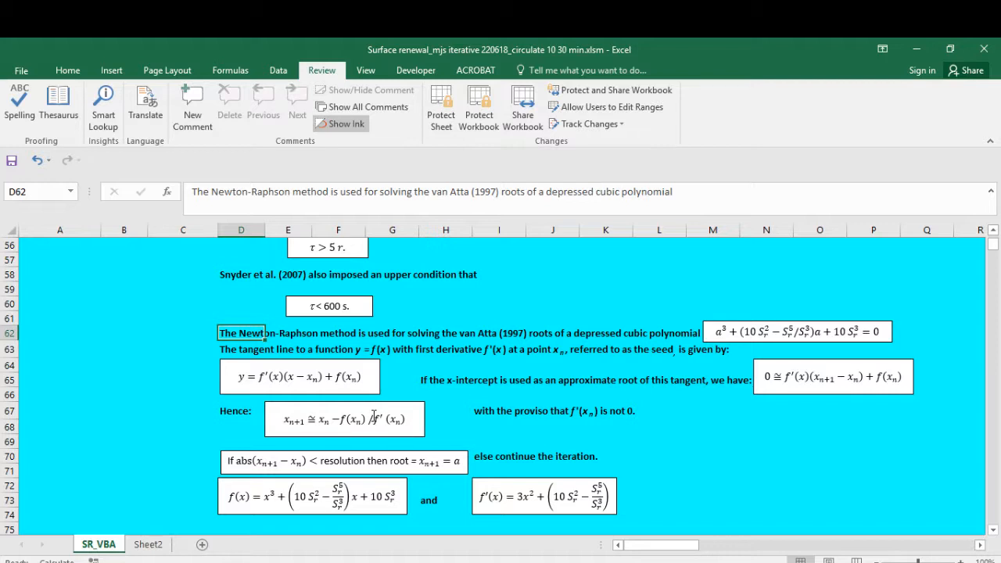
left_click_drag(332, 420, 405, 419)
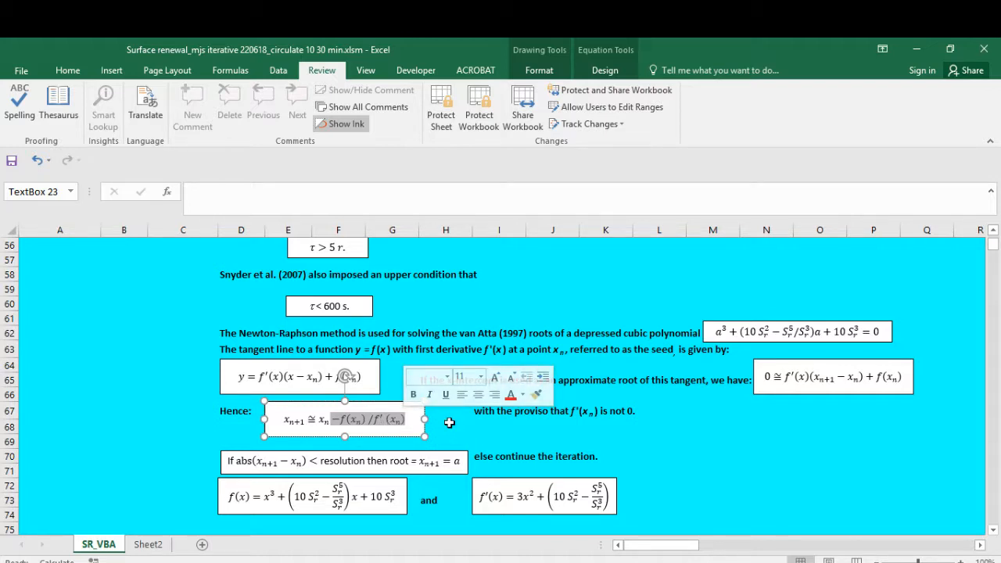
left_click(450, 422)
Step: Show the saved custom view "SR VBA function"
key("alt")
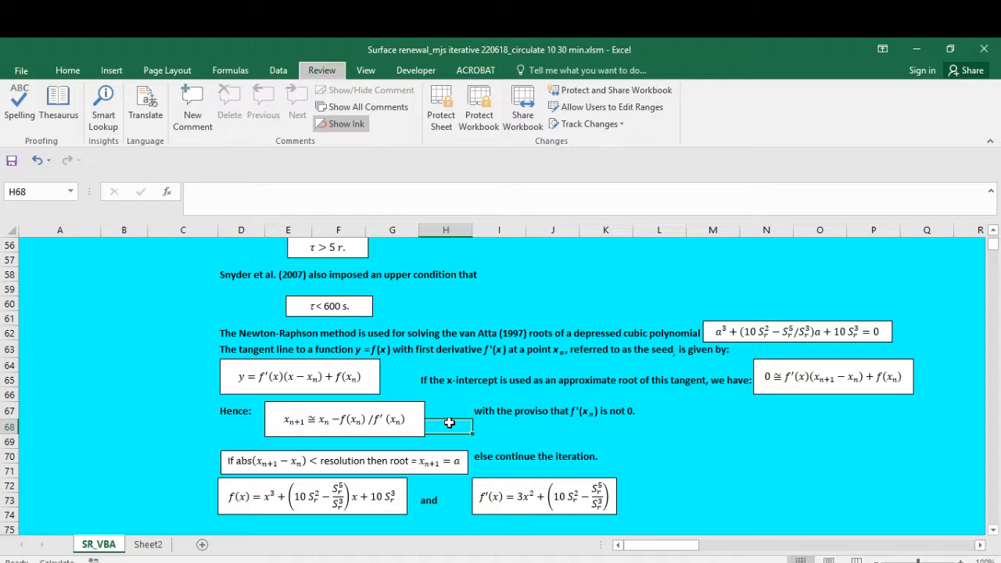
key("v")
key("c")
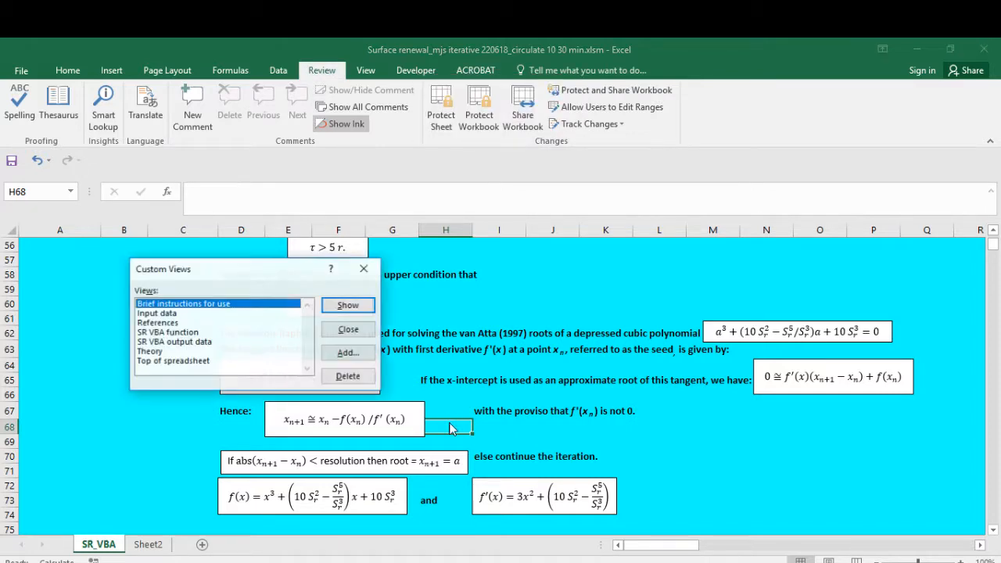
double_click(180, 332)
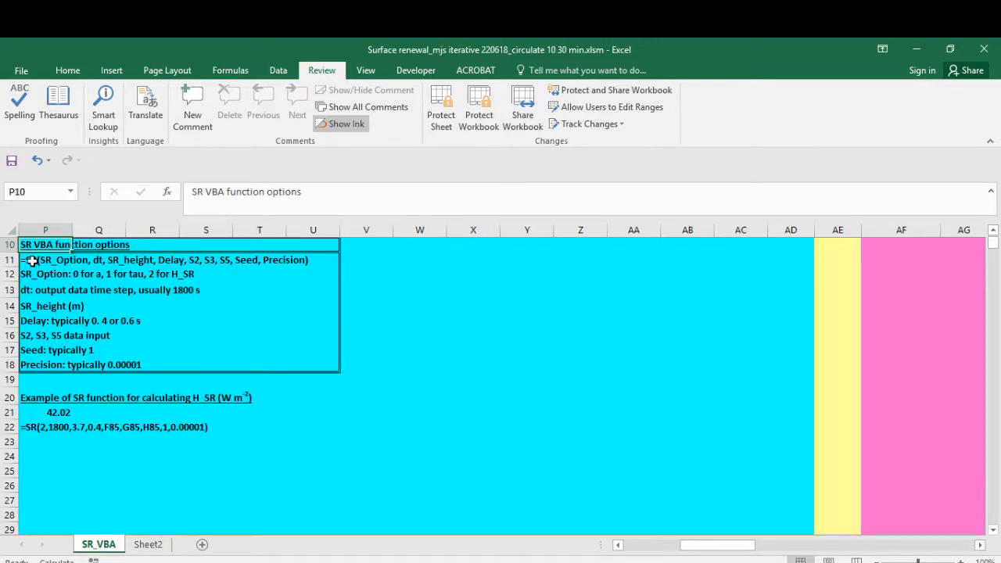
Step: Examine the SR function syntax in P11 argument by argument, highlighting each from SR_Option through Precision
left_click(31, 260)
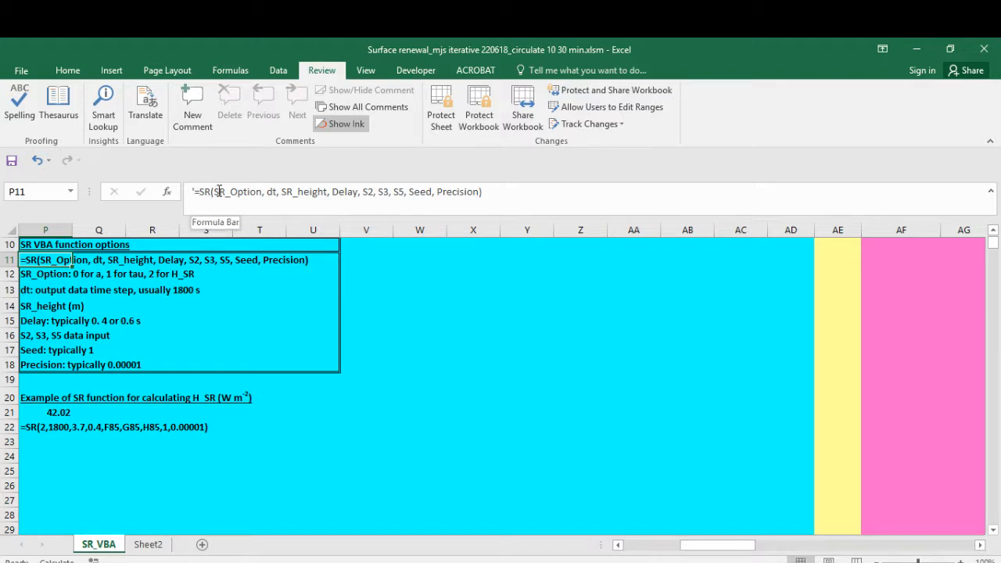
left_click_drag(215, 191, 262, 191)
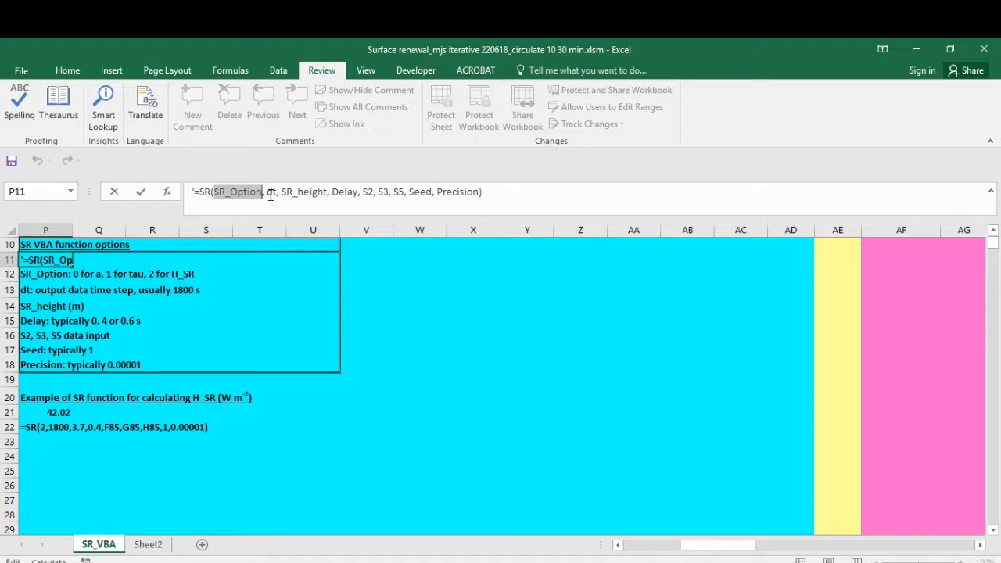
left_click_drag(268, 191, 278, 191)
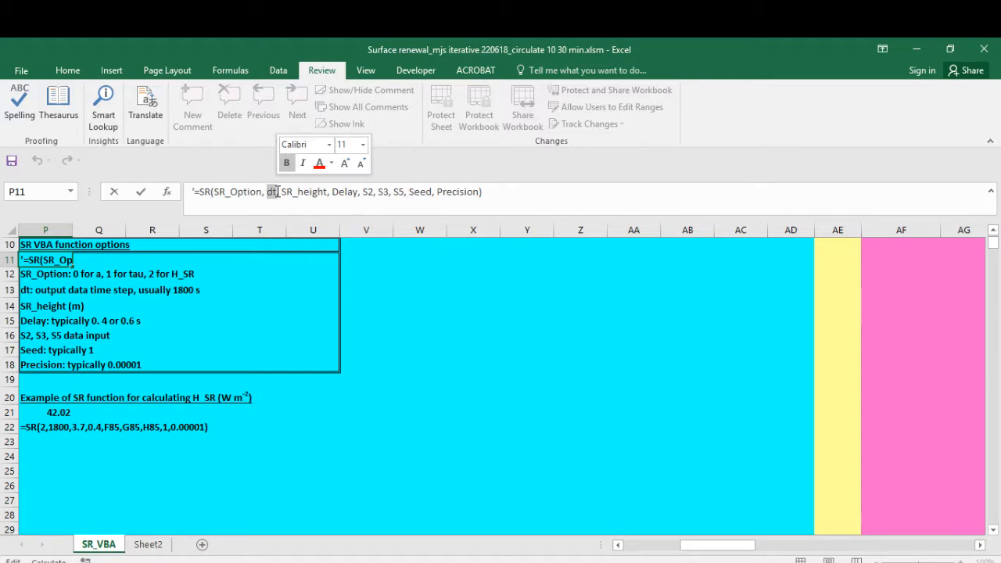
left_click_drag(283, 195, 327, 194)
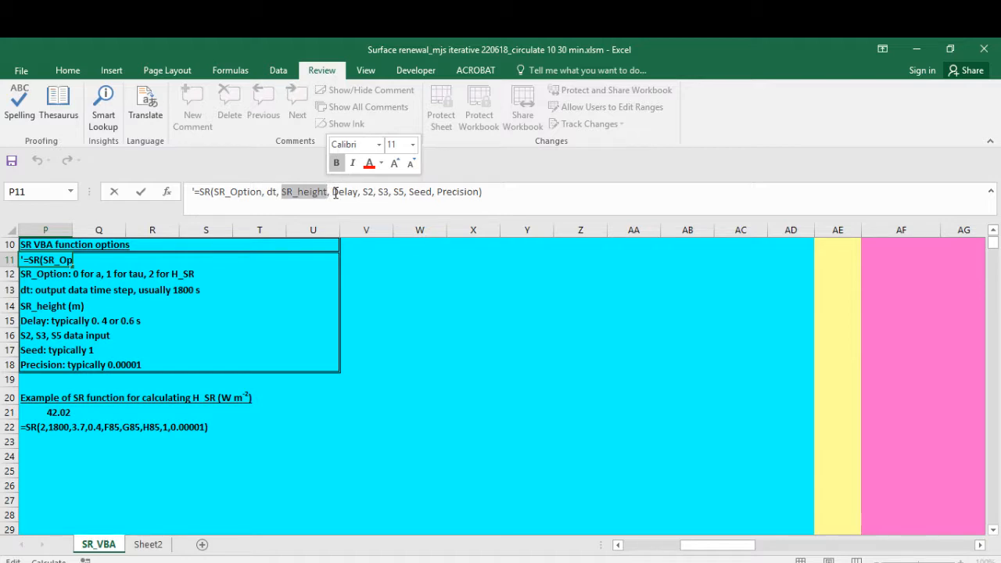
left_click_drag(332, 193, 358, 193)
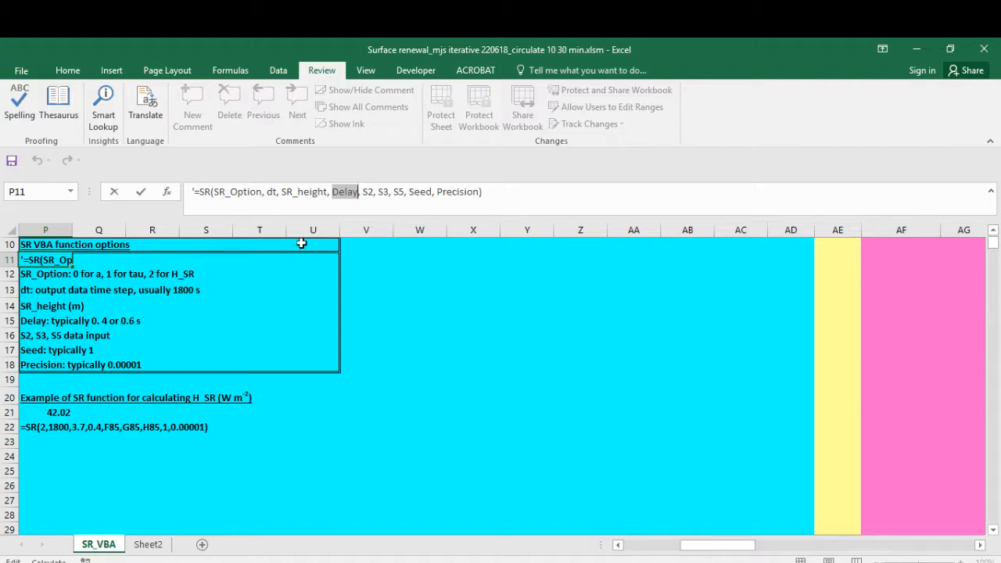
left_click_drag(362, 191, 405, 191)
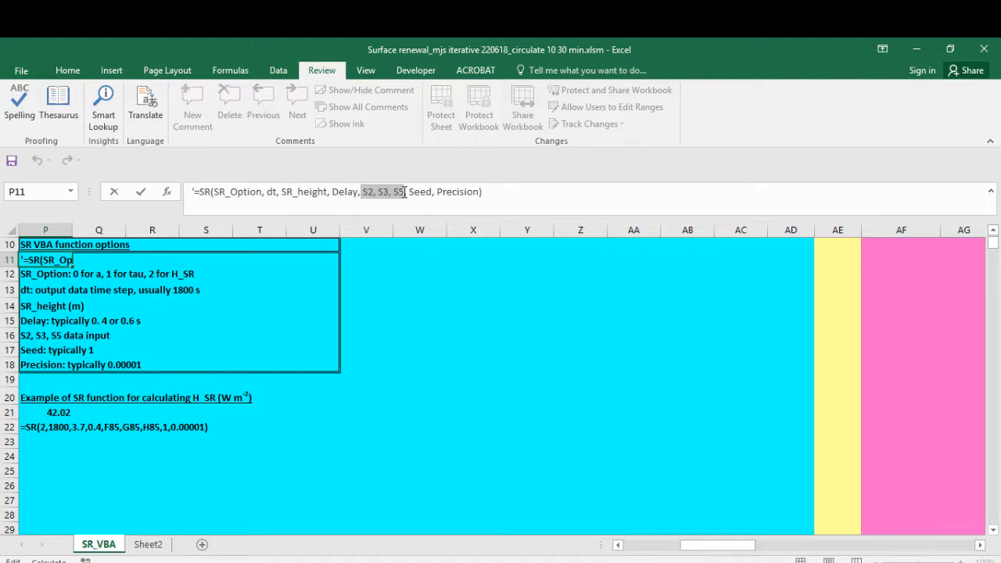
left_click_drag(404, 192, 432, 193)
left_click(418, 191)
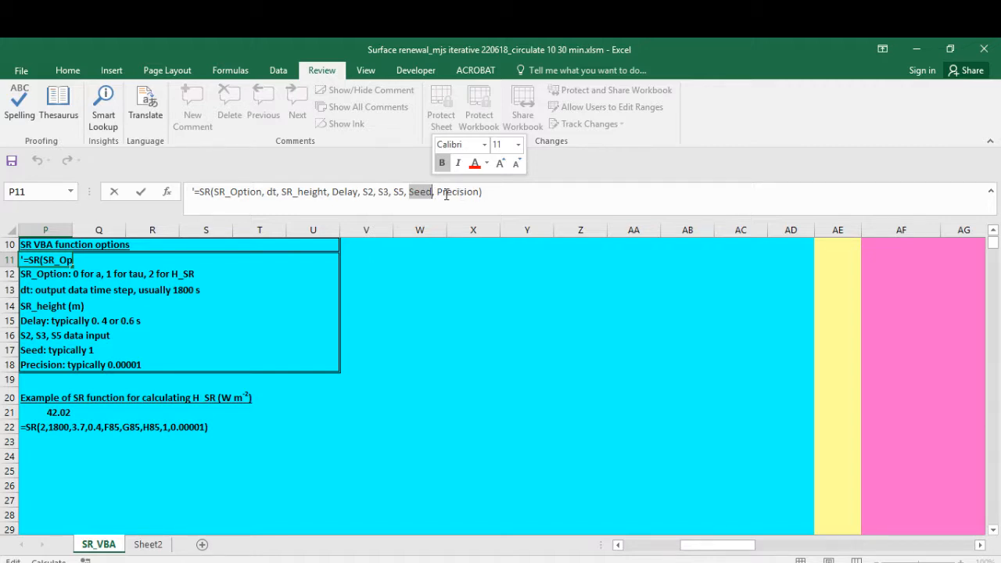
left_click_drag(437, 191, 481, 194)
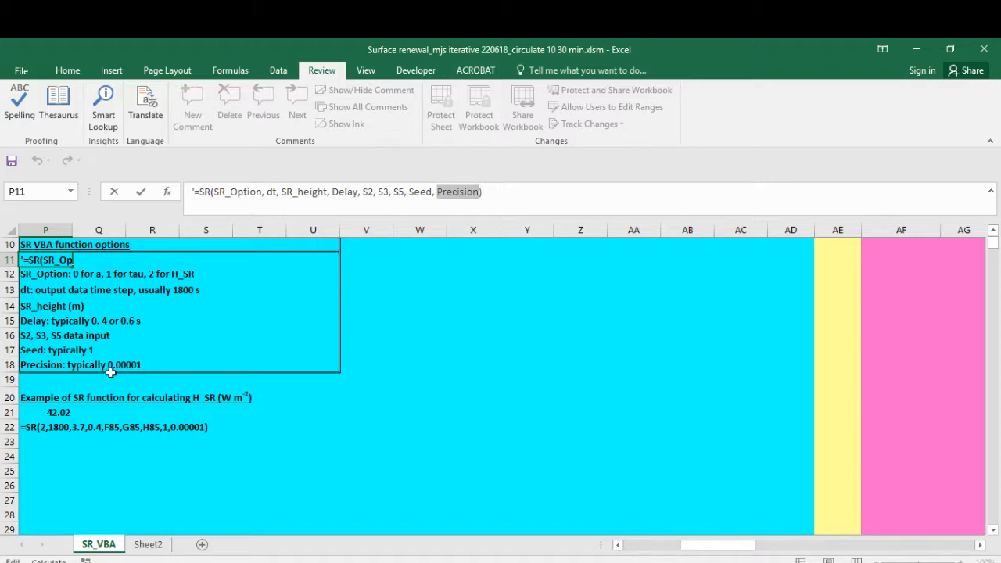
Step: Examine the arguments of the example SR formula in P21 from the time step through the precision, leaving the formula unedited
left_click(50, 414)
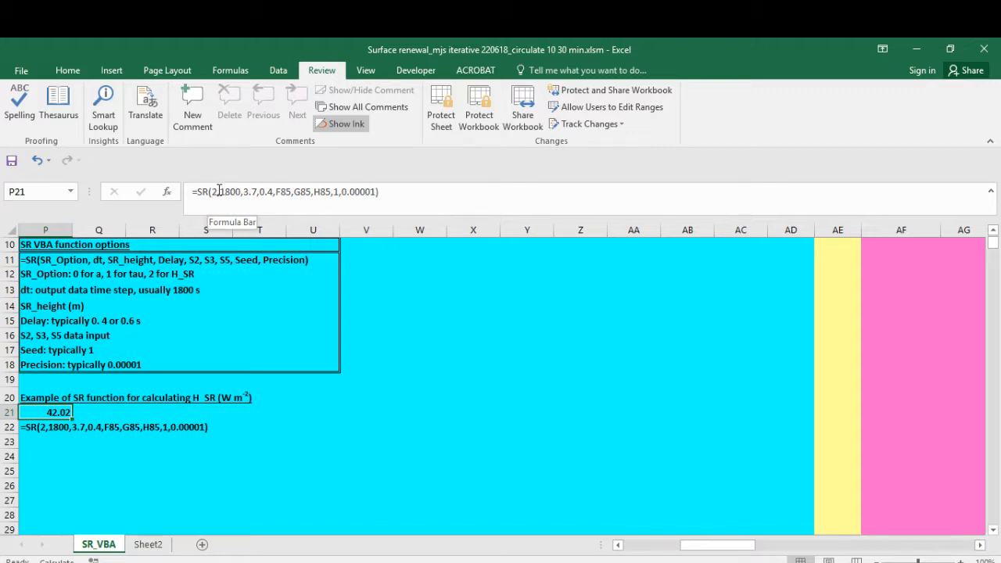
left_click(221, 192)
left_click_drag(221, 192, 239, 192)
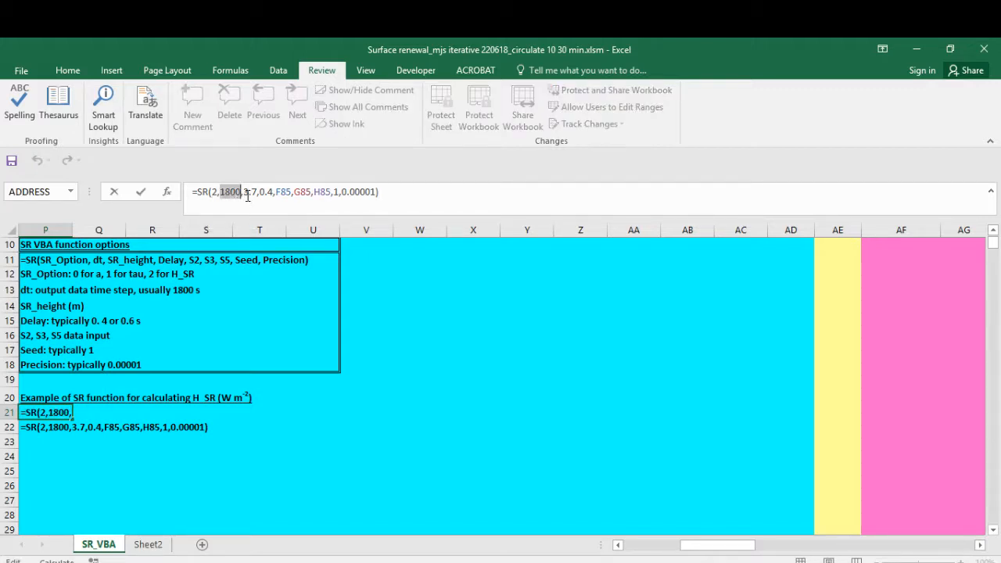
left_click(246, 191)
left_click_drag(245, 191, 256, 192)
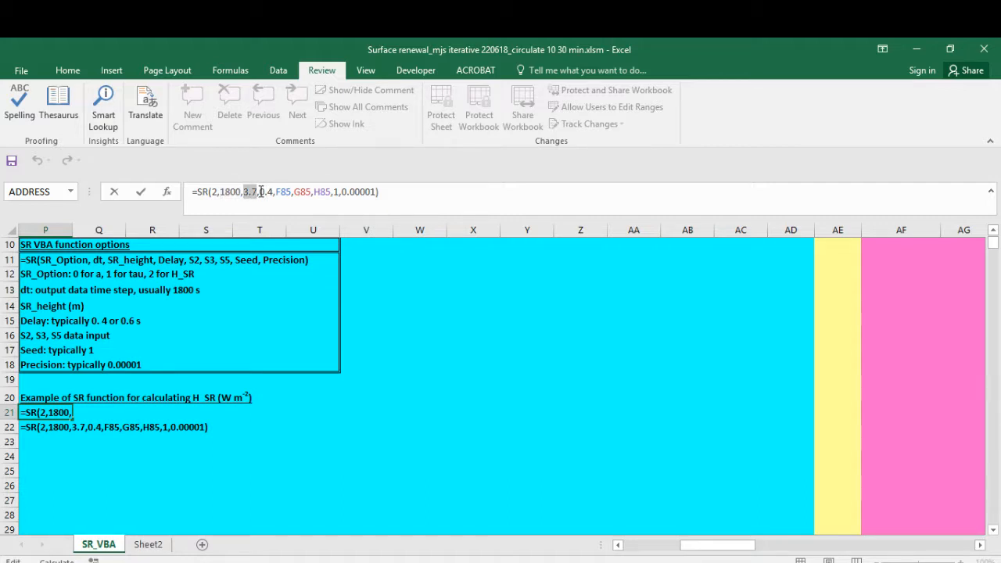
left_click_drag(259, 192, 273, 191)
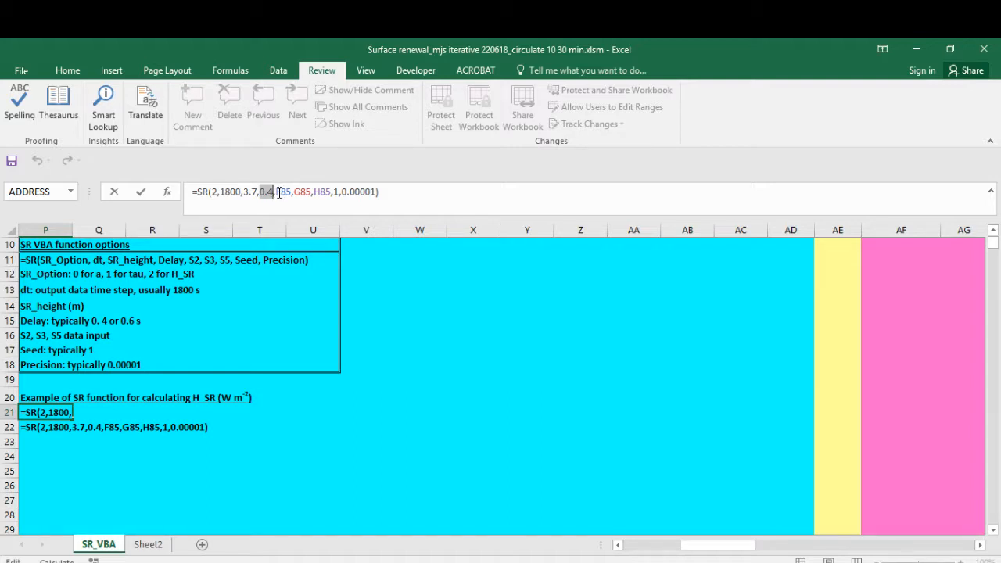
left_click_drag(277, 192, 330, 190)
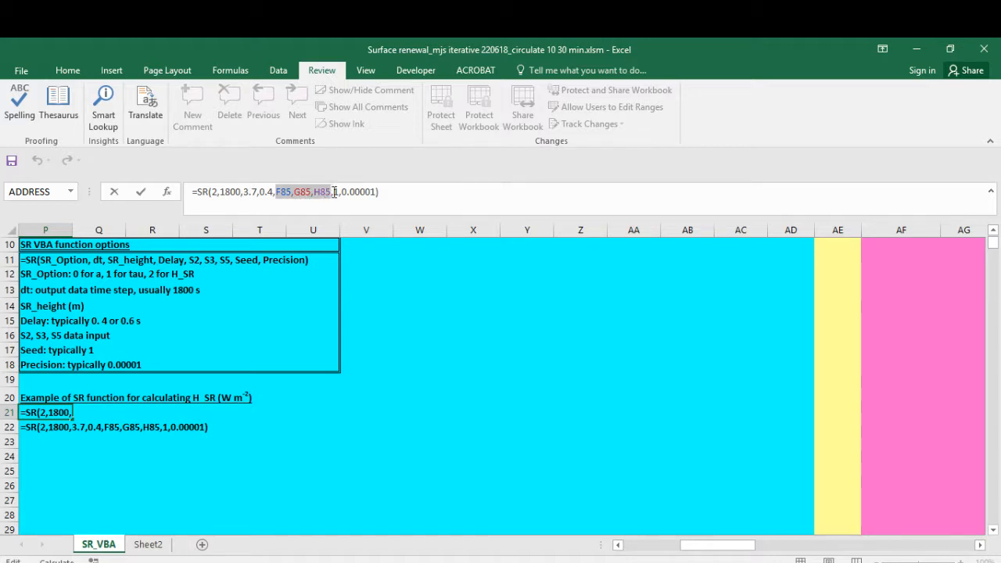
left_click(337, 192)
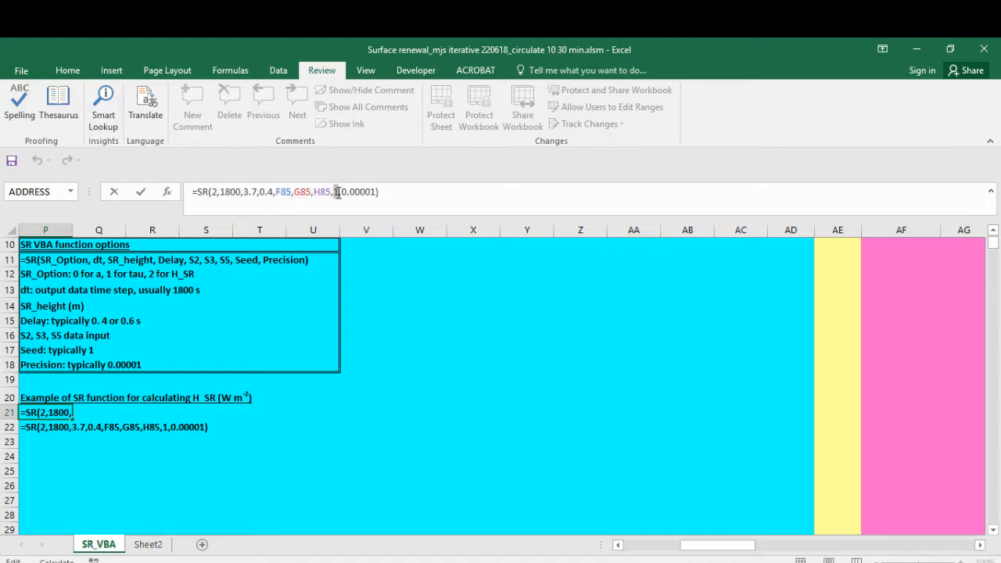
double_click(338, 191)
left_click_drag(342, 191, 372, 192)
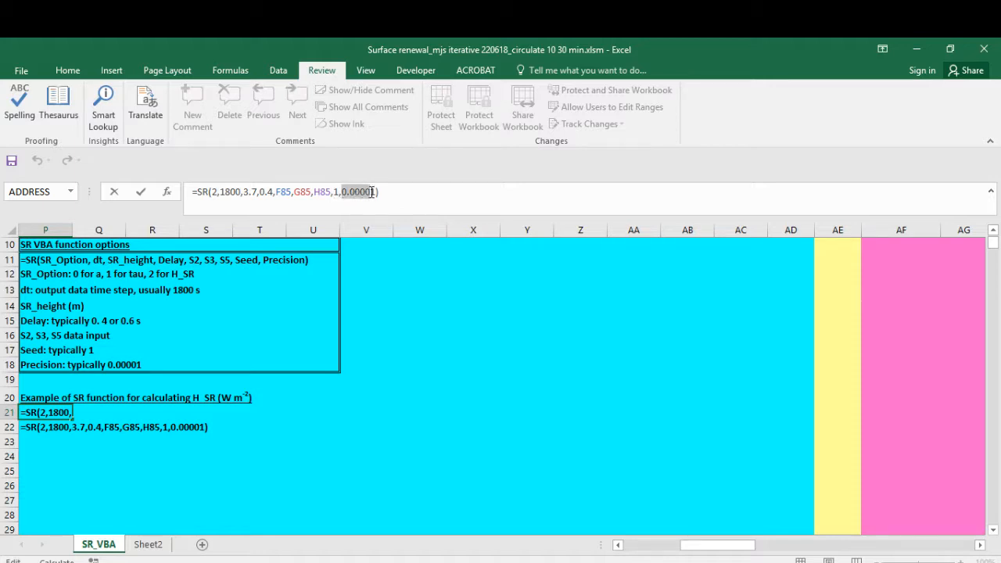
key("Escape")
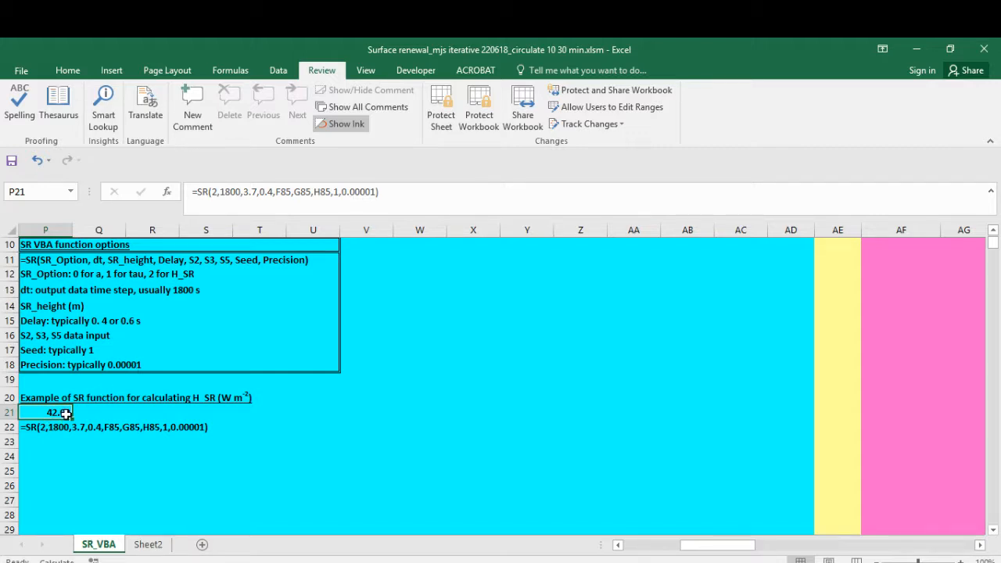
Step: Show the custom view "Input data" and inspect the day-of-year formula in D89, ending on cell F89
key("alt+v")
key("v")
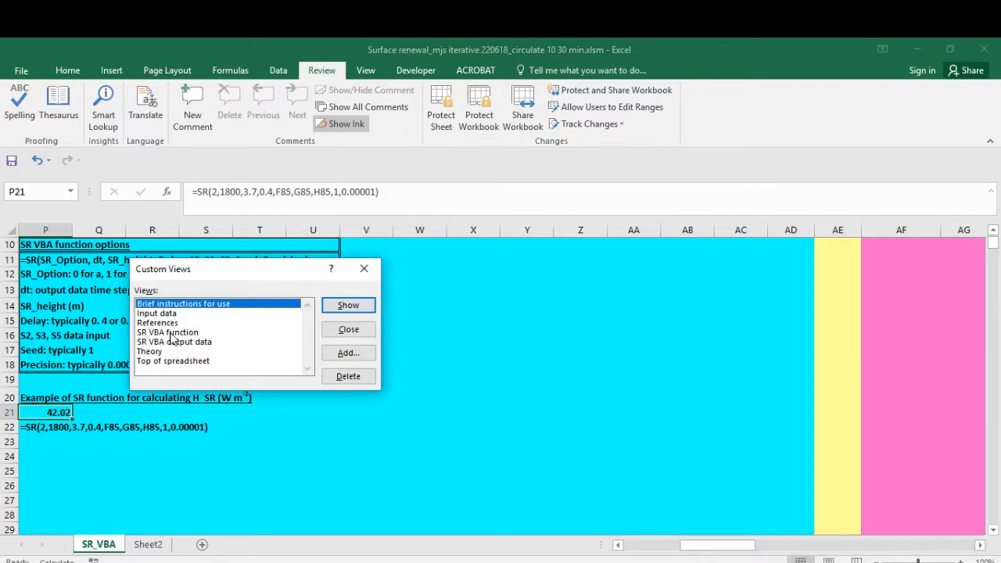
double_click(161, 313)
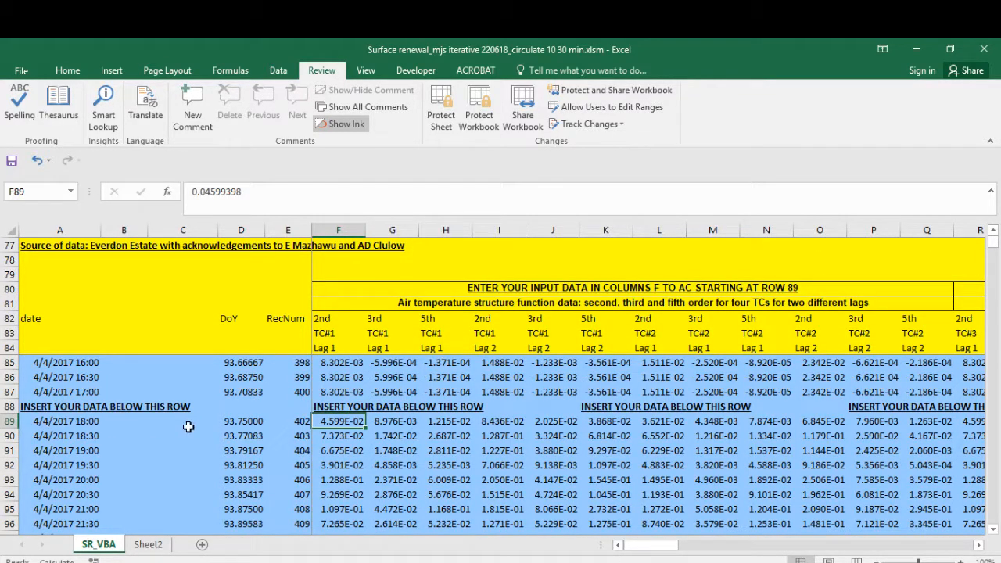
left_click(228, 422)
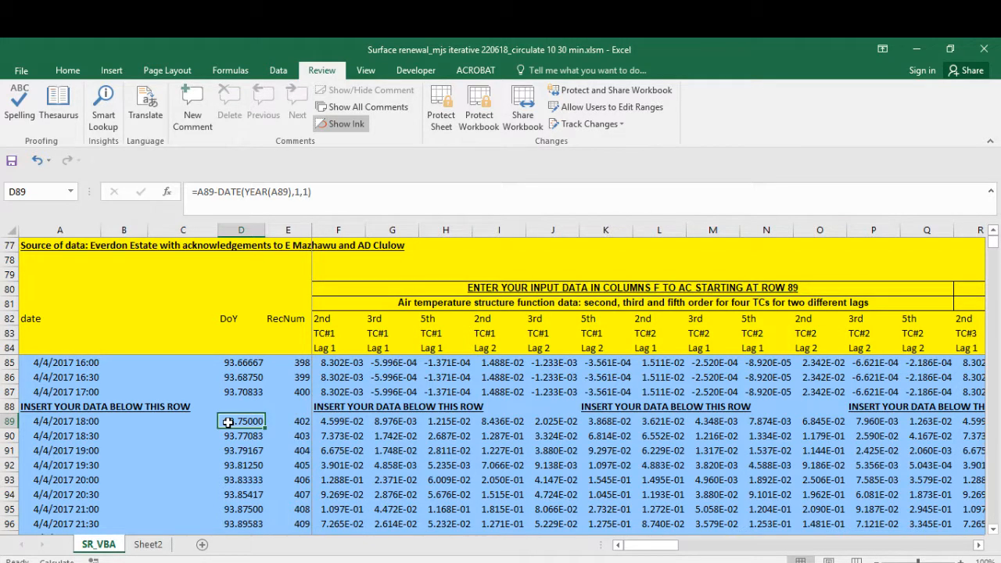
key("Right")
key("Right")
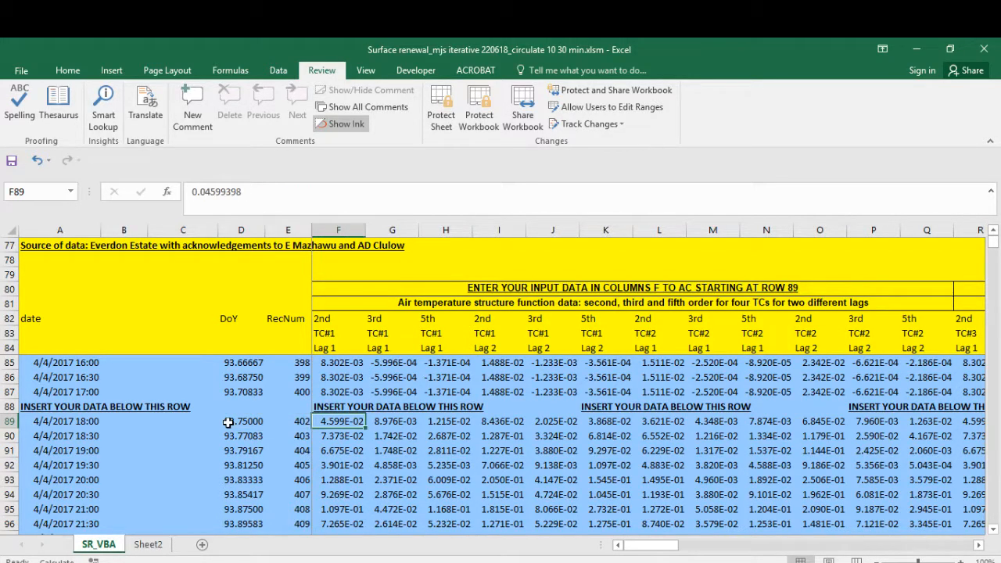
Step: Highlight the row 89 structure function data in groups of three: F89:H89, I89:K89, L89:N89 and O89:Q89
left_click(360, 440)
key("Up")
key("shift+Right")
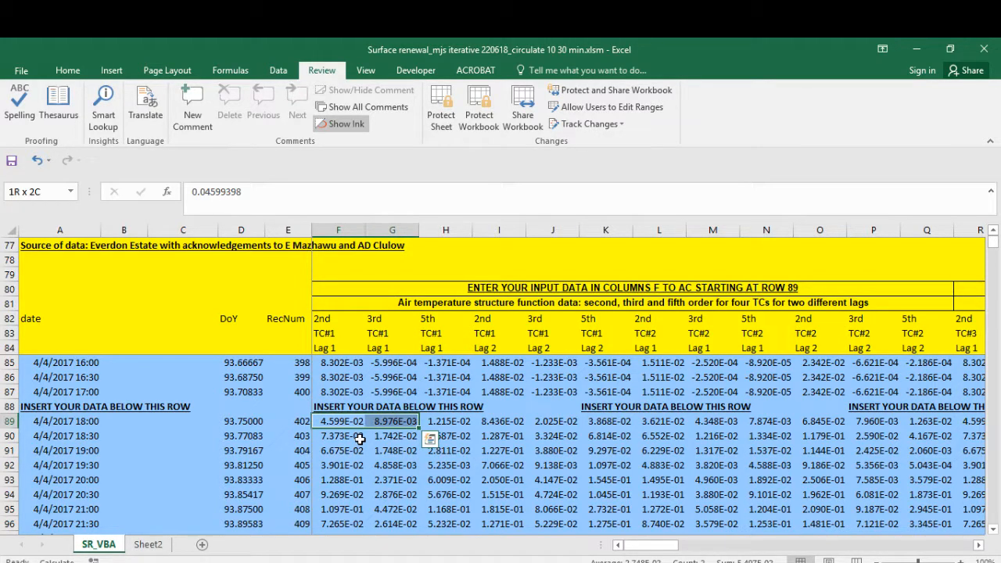
key("shift+Right")
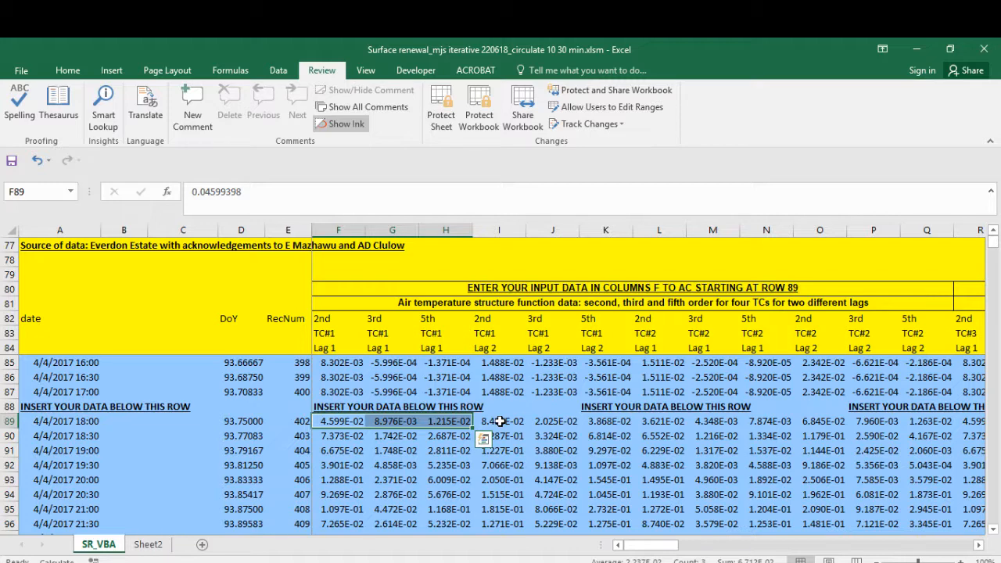
left_click_drag(499, 421, 585, 423)
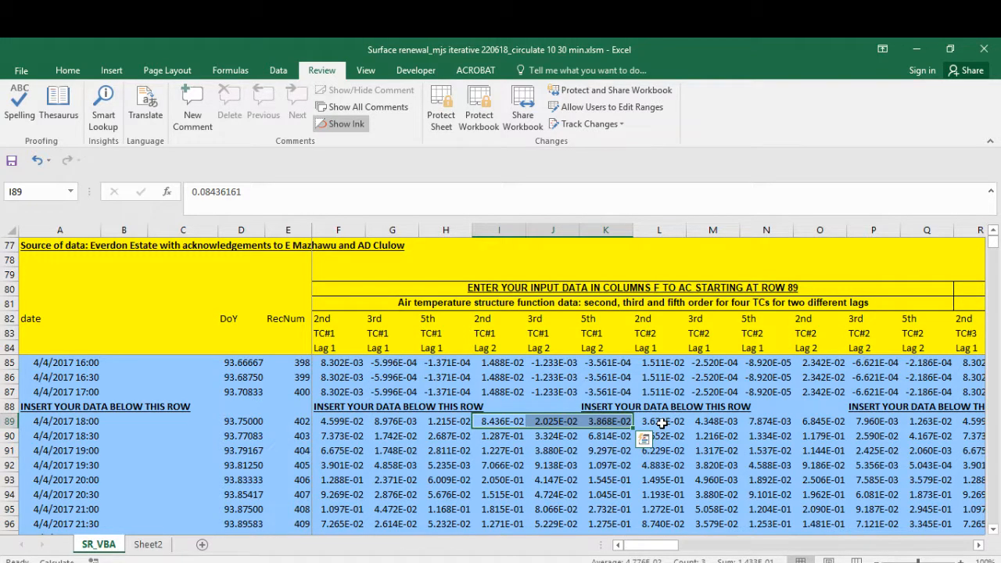
left_click_drag(662, 423, 758, 423)
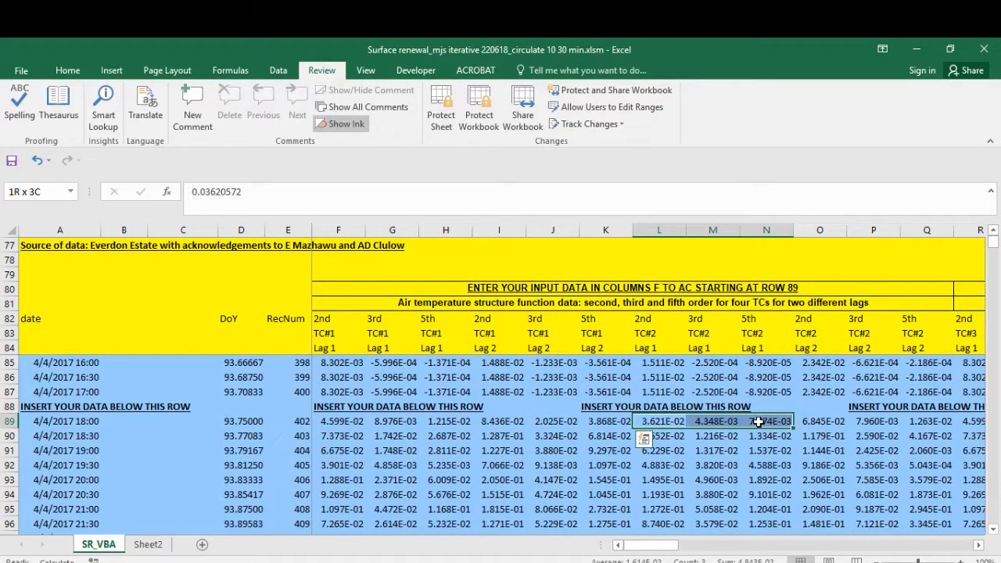
left_click_drag(758, 422, 914, 422)
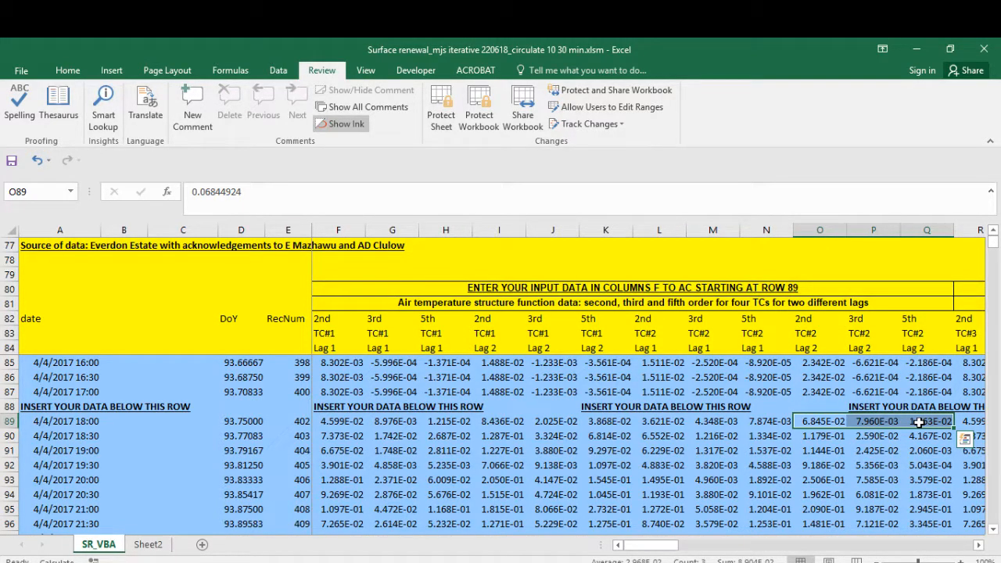
Step: Check the extent of the input data in column F by going to its last row and returning to F89
key("ctrl+Left")
key("Right")
key("Right")
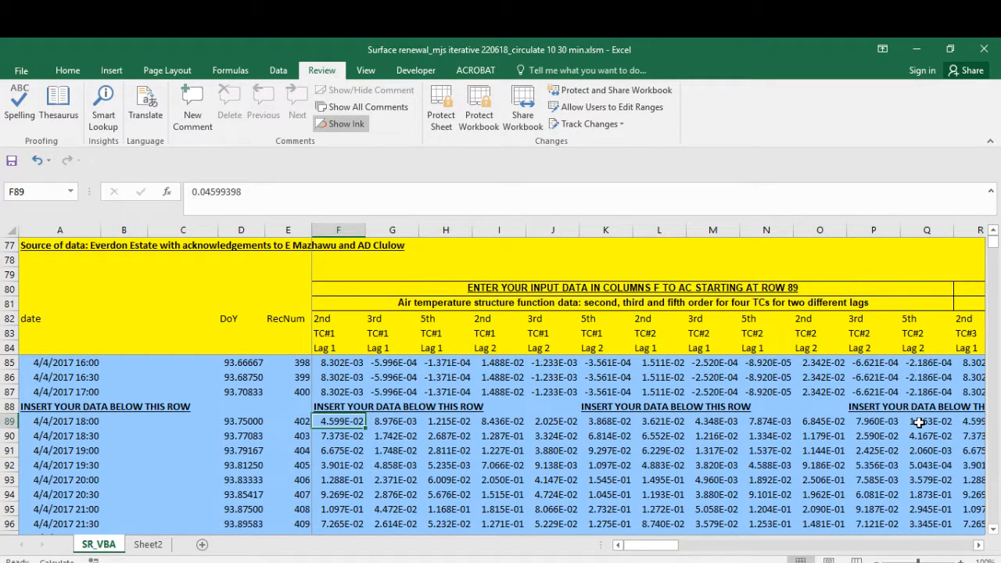
key("ctrl+Down")
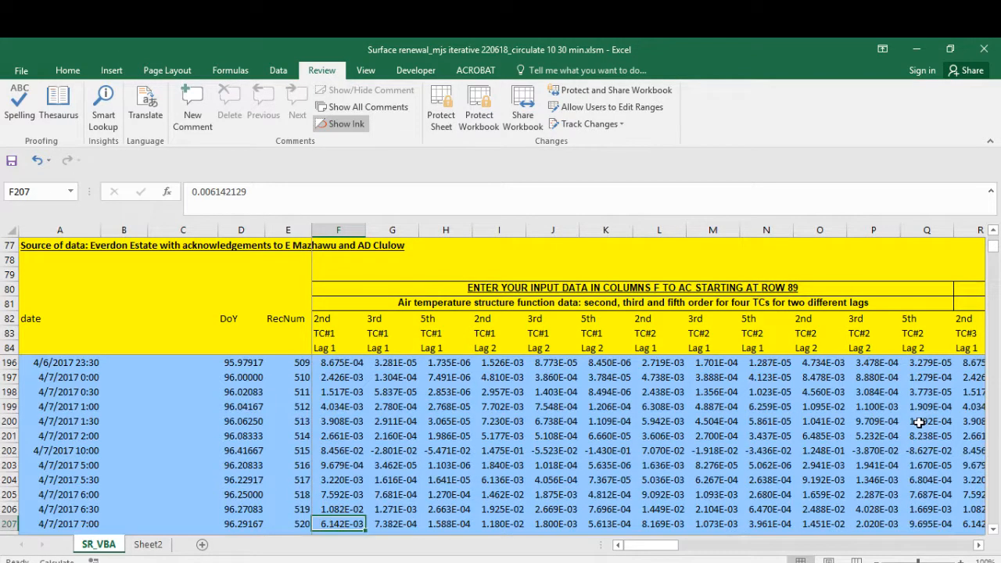
key("ctrl+Up")
key("ctrl+Up")
key("ctrl+Up")
key("Down")
key("Down")
key("Down")
key("Down")
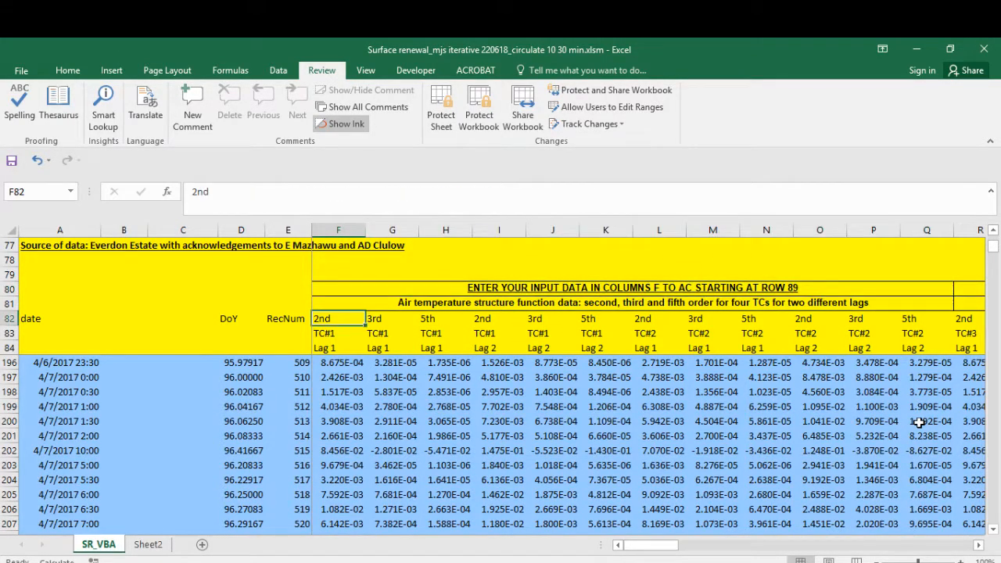
key("Down")
key("Down")
key("Down")
key("Down")
key("Down")
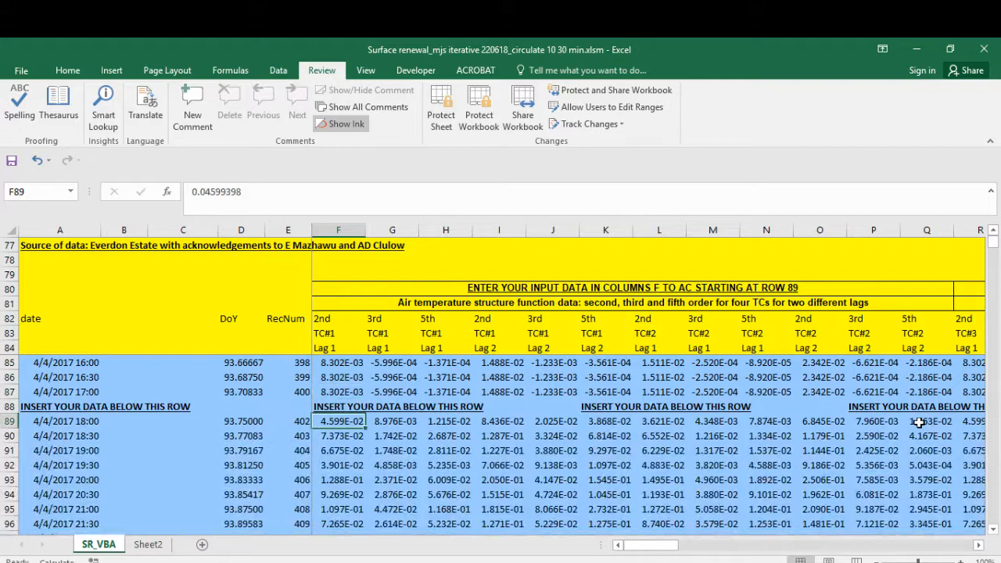
Step: Show the custom view "SR VBA output data" and select the first output formula in AH85
key("alt")
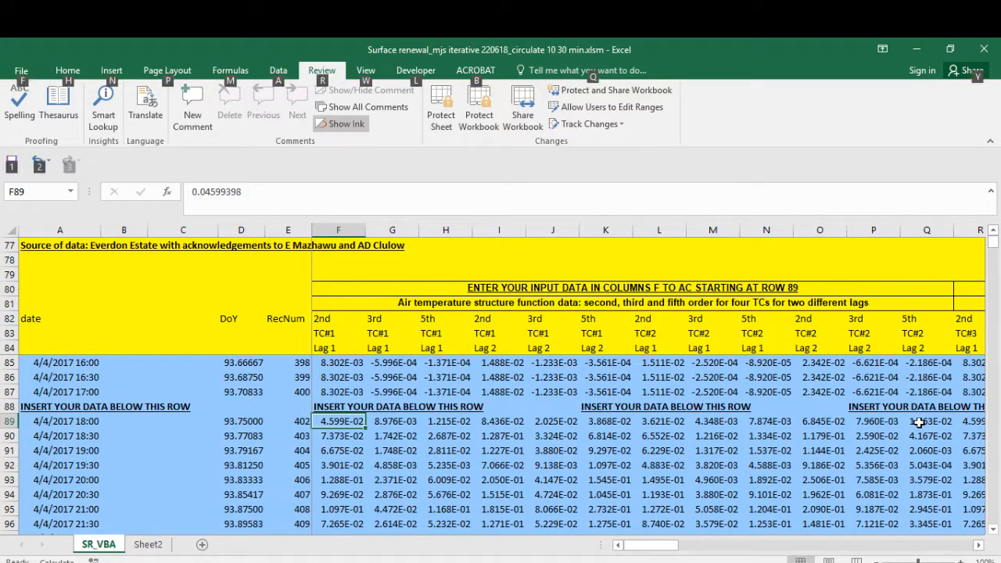
key("v")
key("v")
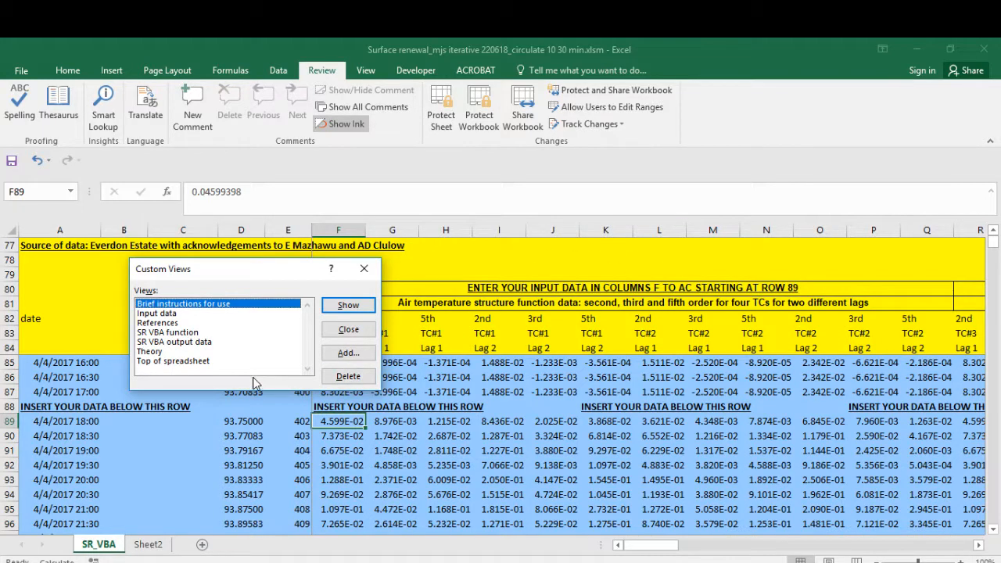
left_click(197, 344)
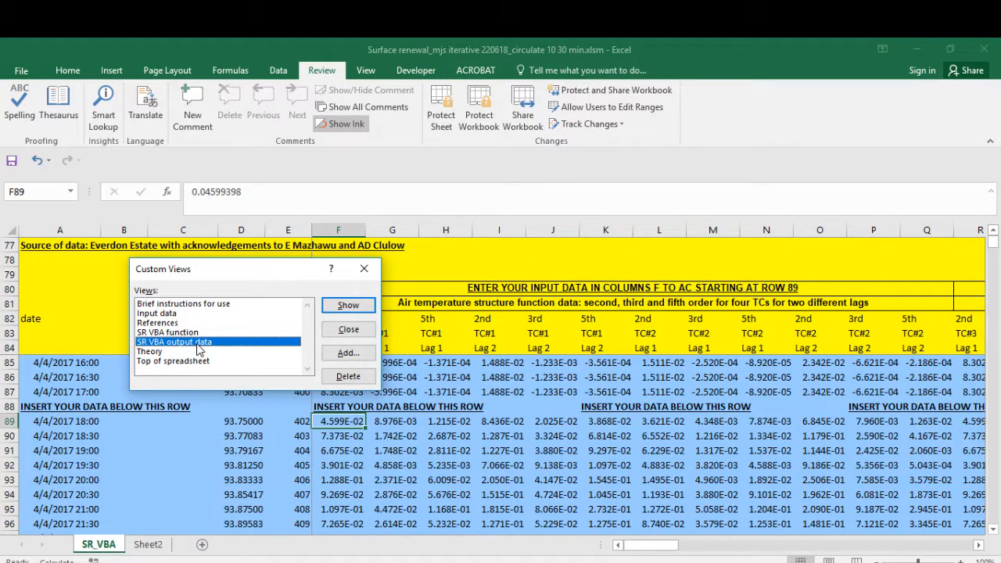
double_click(198, 344)
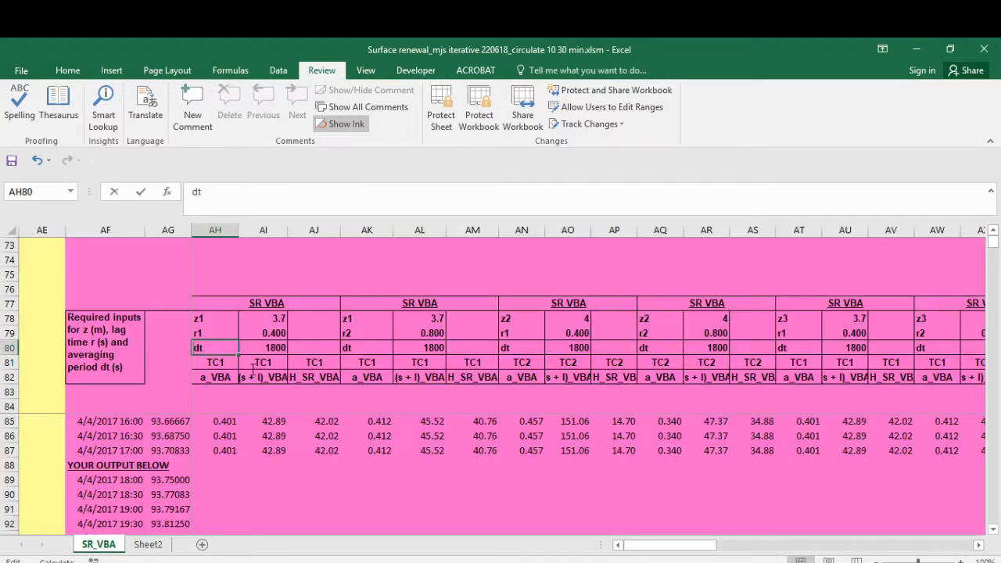
left_click(226, 423)
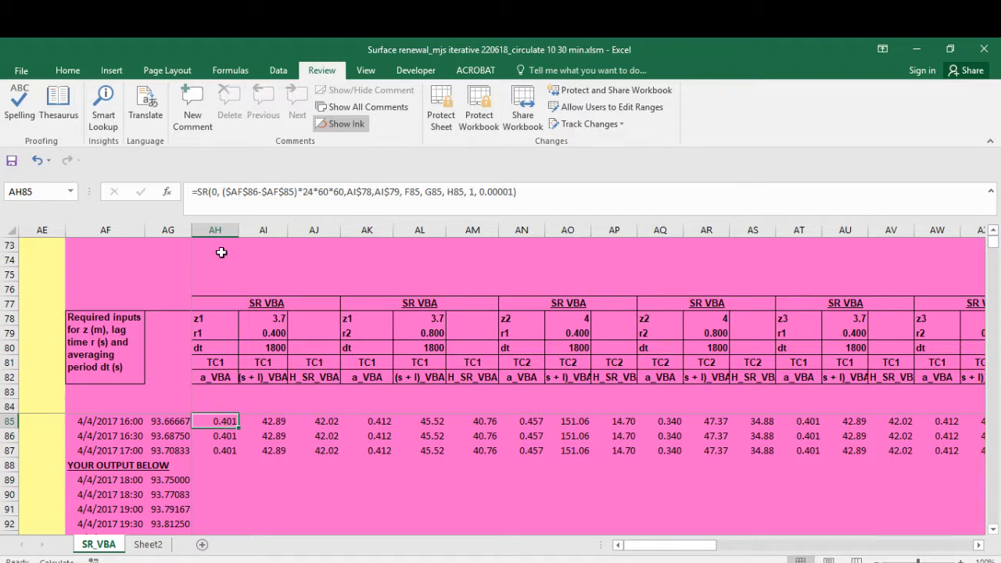
Step: Examine the SR formula arguments in AH85, from the output option and time step through the structure functions to the precision, leaving it unedited
left_click(212, 192)
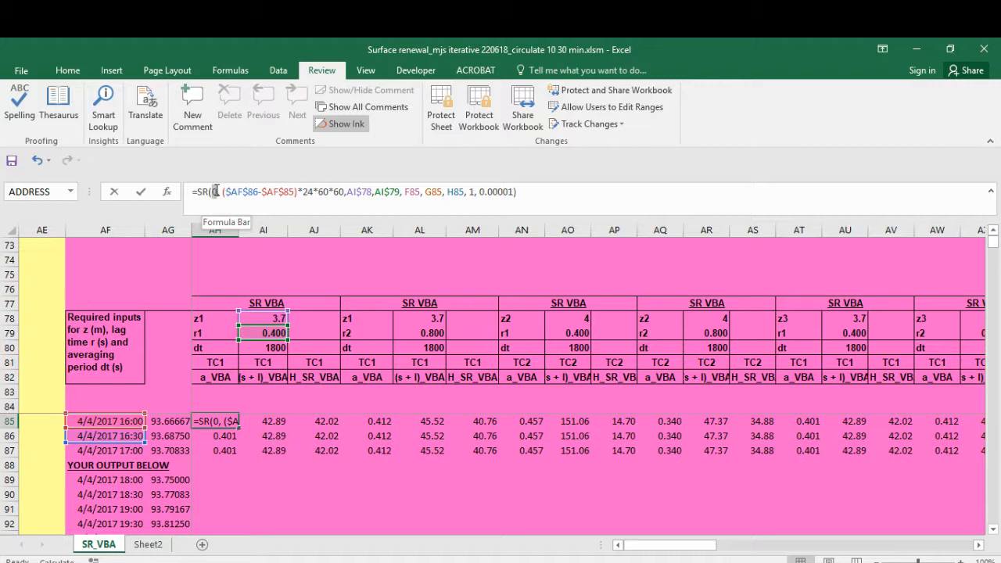
left_click_drag(216, 190, 343, 192)
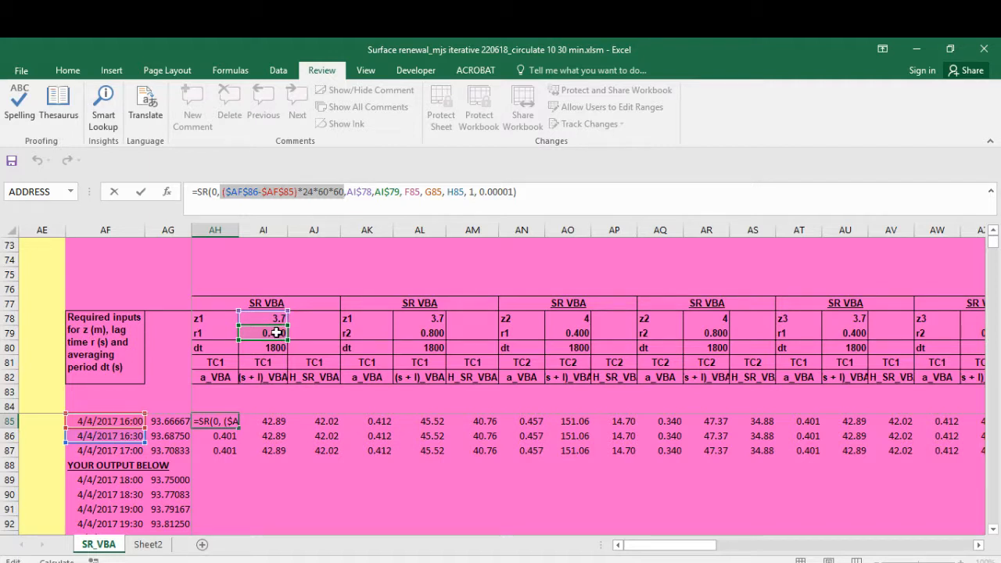
left_click(408, 191)
left_click_drag(406, 191, 464, 192)
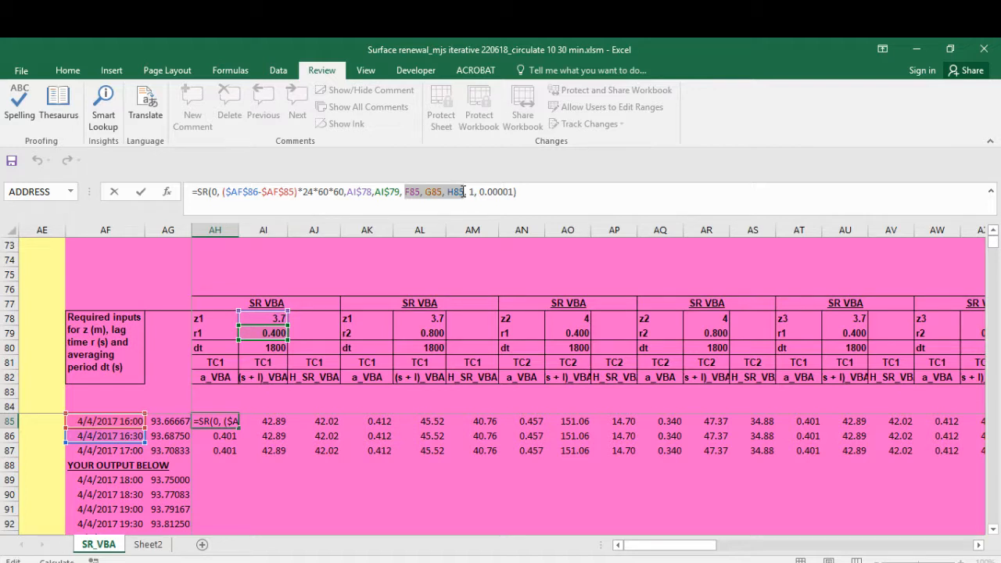
left_click_drag(464, 191, 475, 192)
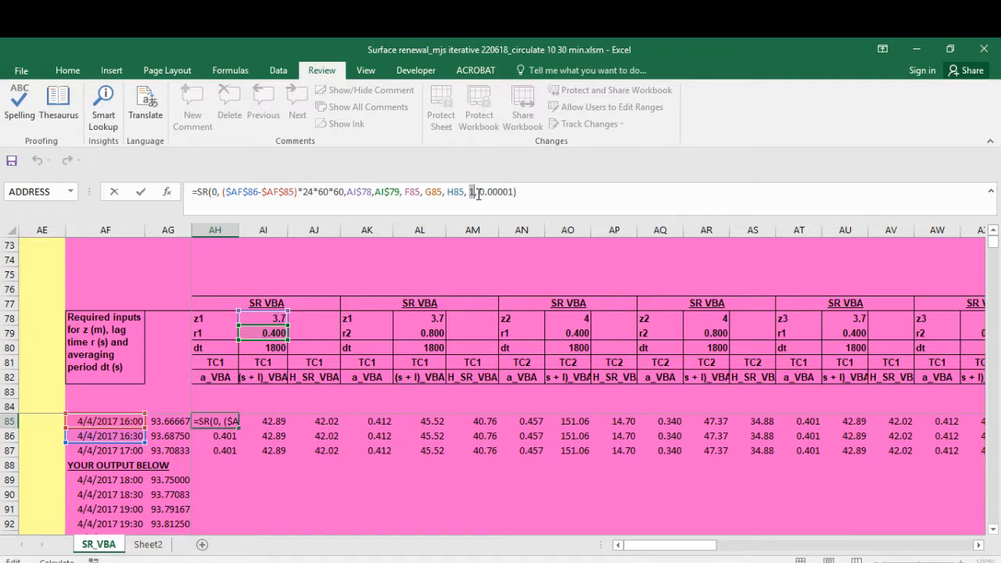
left_click_drag(478, 192, 512, 191)
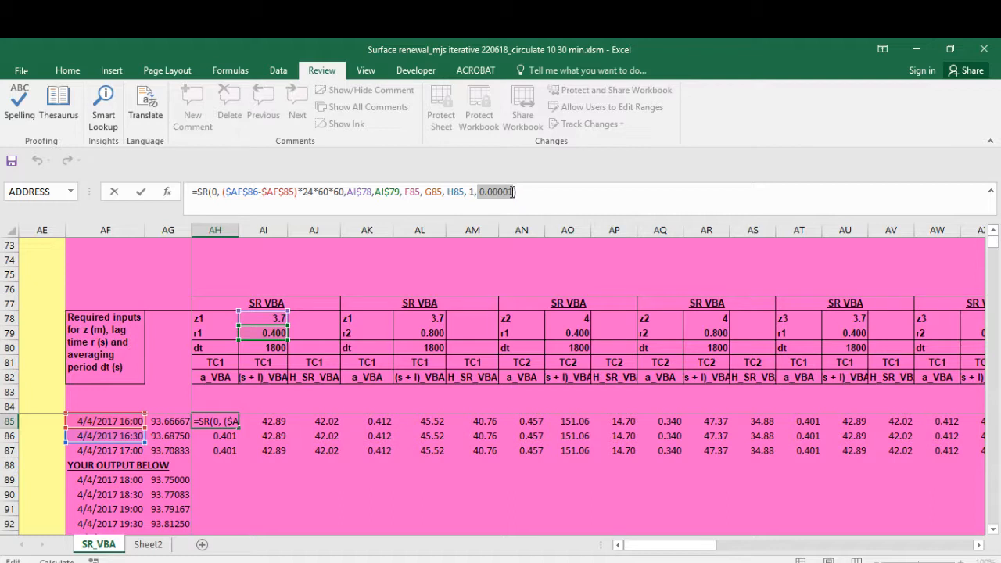
key("Return")
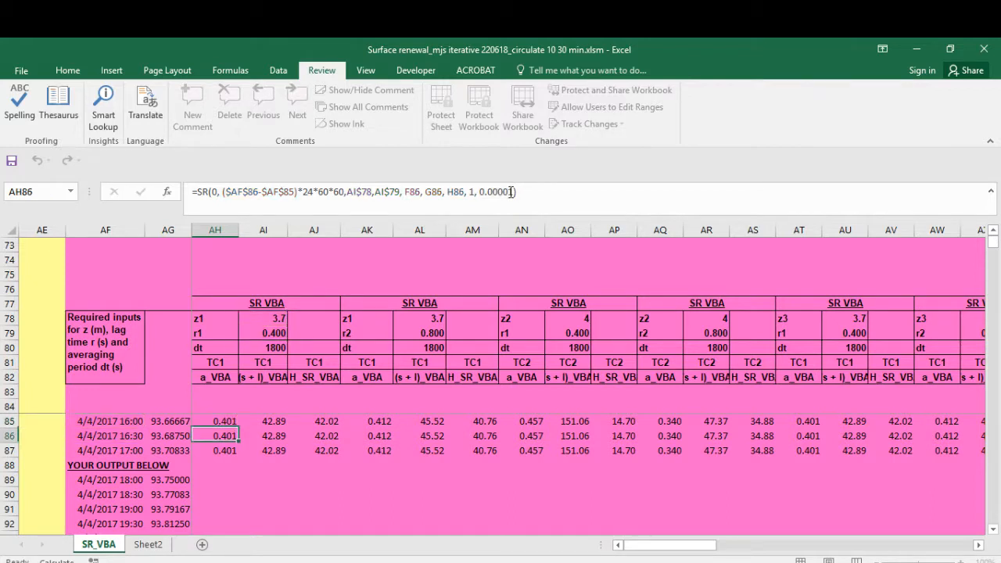
Step: Compare the first argument of the SR formulas in AH85, AI85 and AJ85, returning to AH85
key("Up")
key("Right")
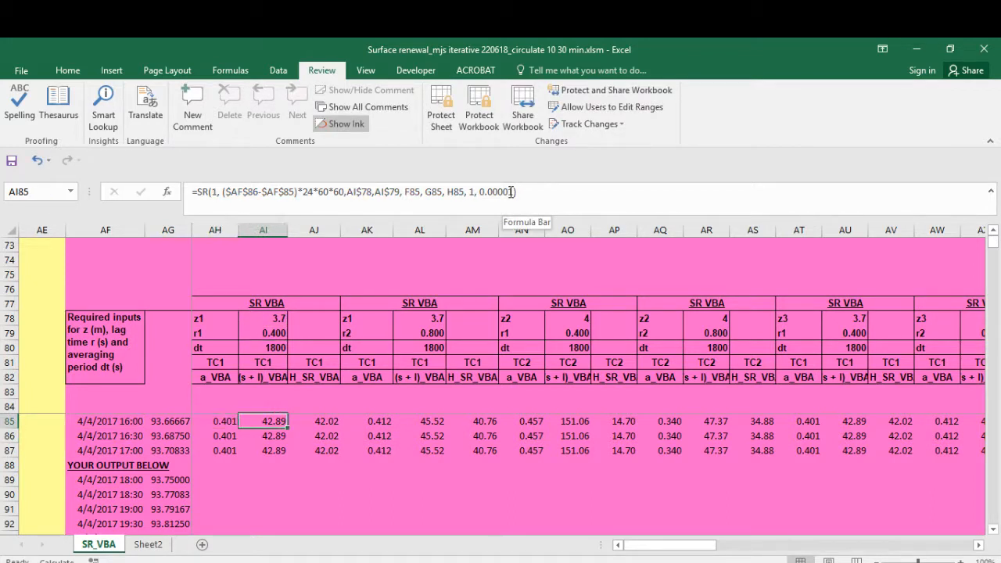
key("Left")
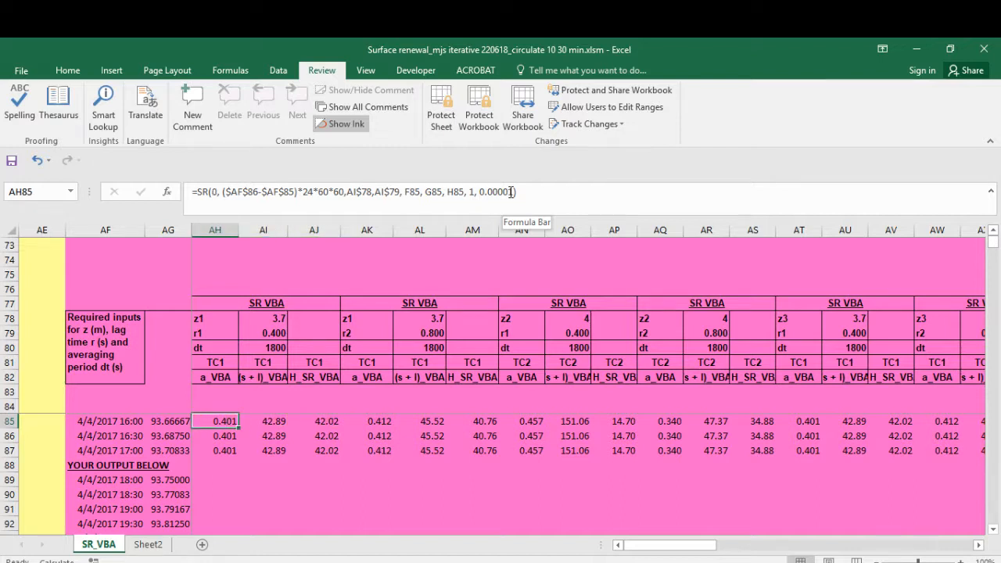
key("Right")
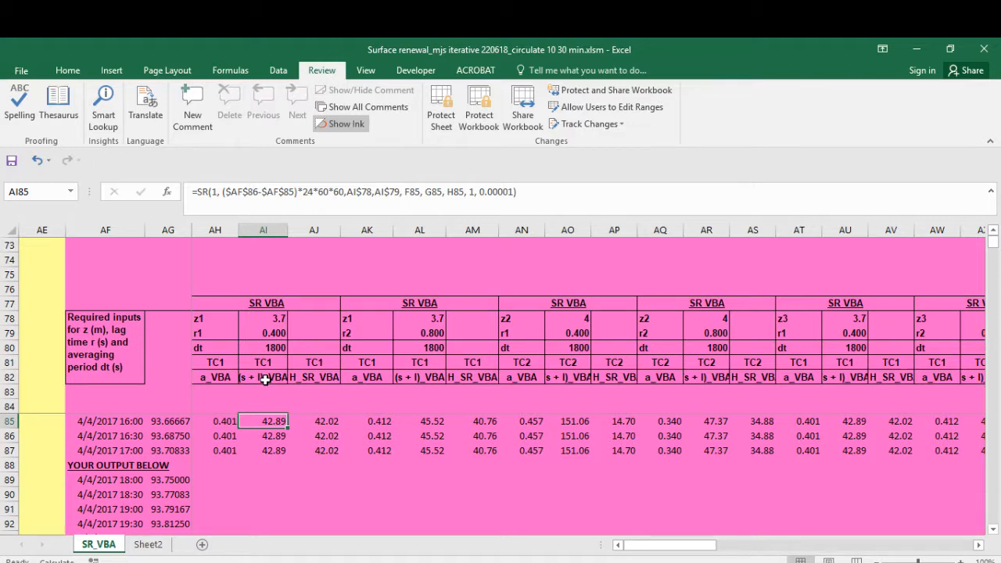
key("Right")
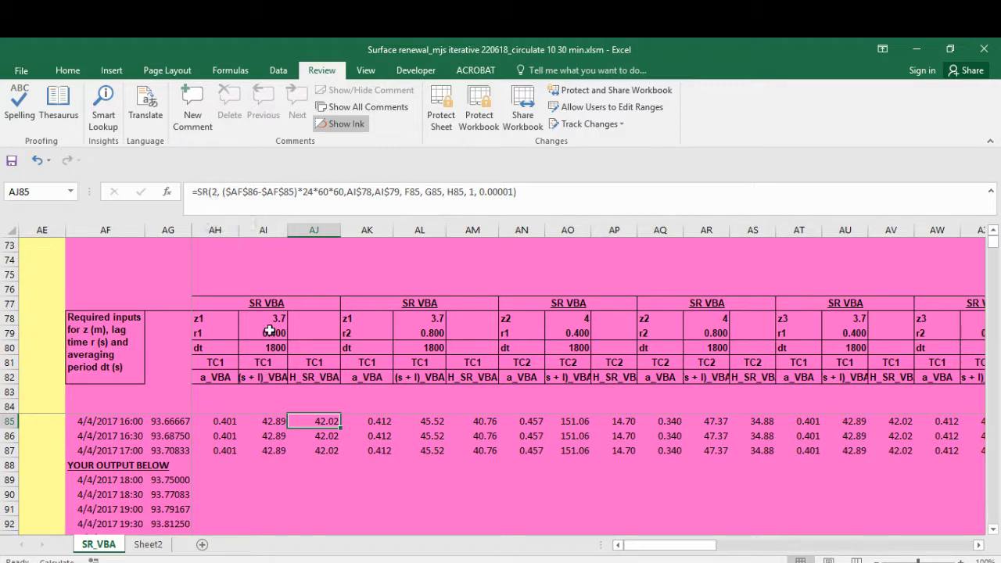
key("Left")
key("Left")
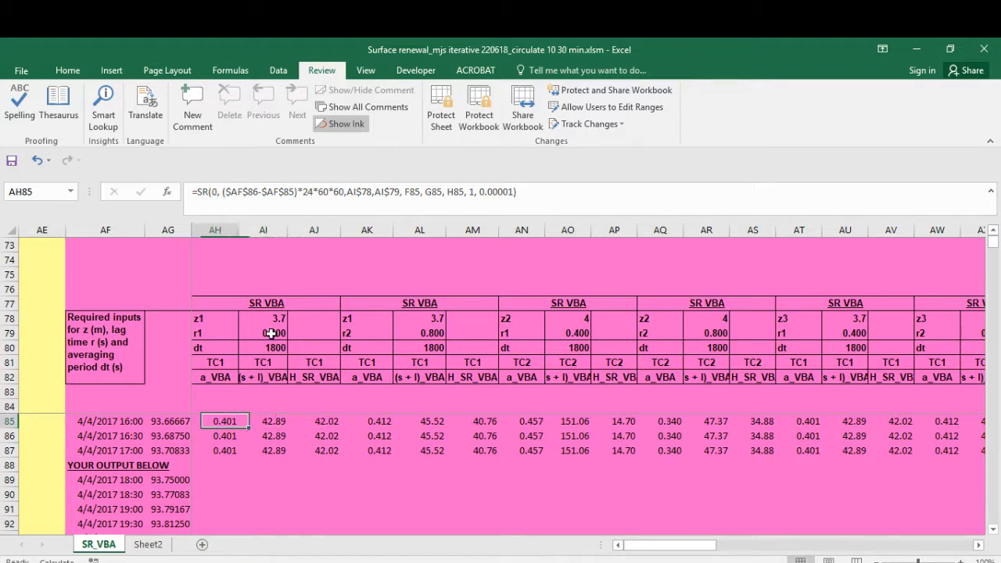
Step: Highlight the row 85 example outputs in groups of three, from AH85:AJ85 to AN85:AP85
key("shift+Right")
key("shift+Right")
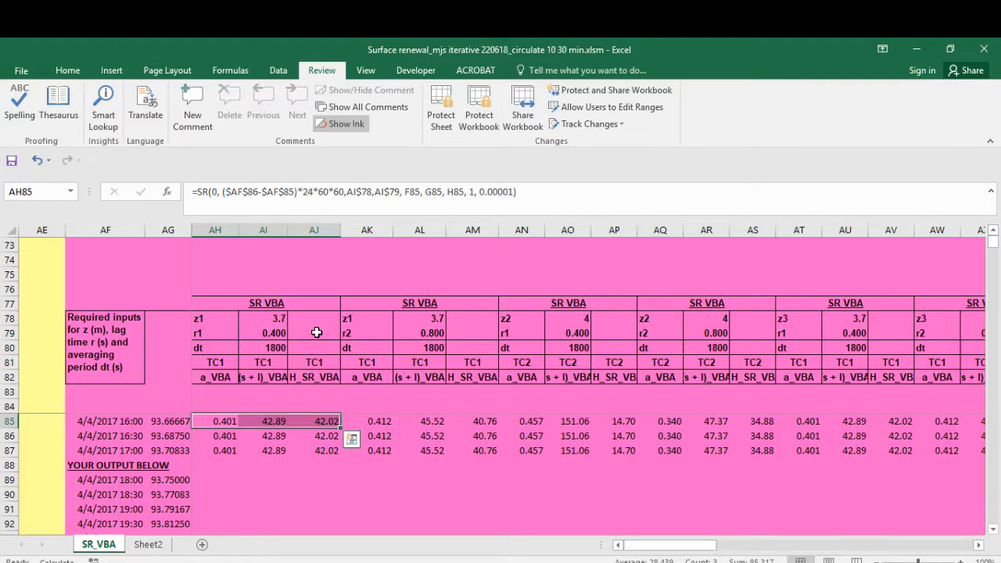
left_click(374, 420)
left_click_drag(374, 420, 625, 421)
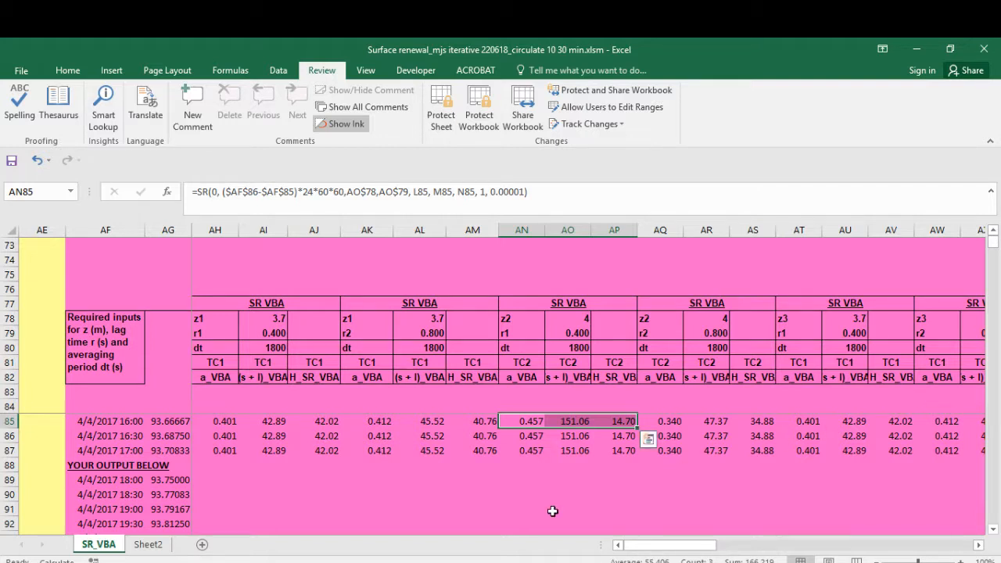
Step: Copy the example SR formulas in AH87:BE87 into row 89, starting at AH89
left_click(227, 450)
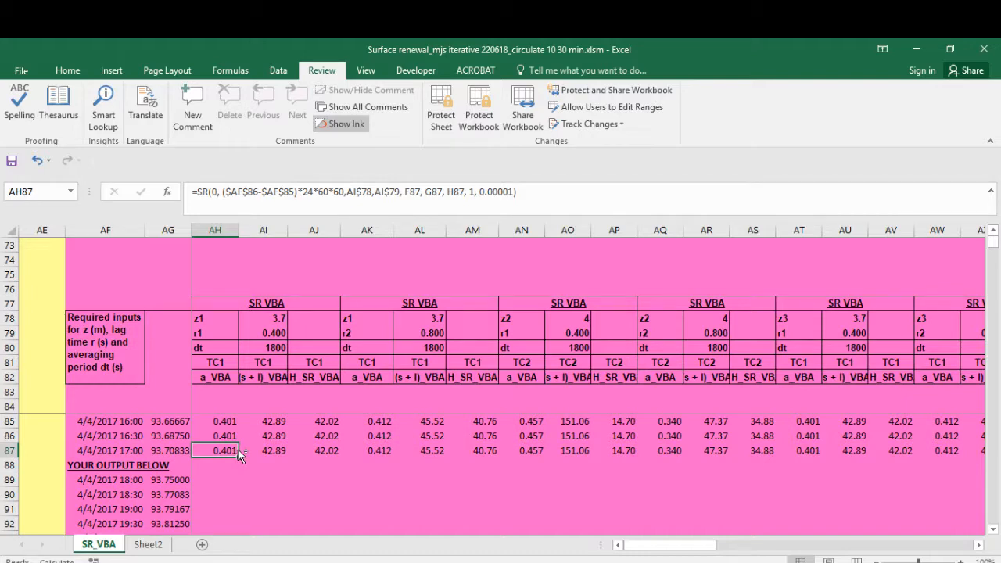
key("ctrl+shift+Right")
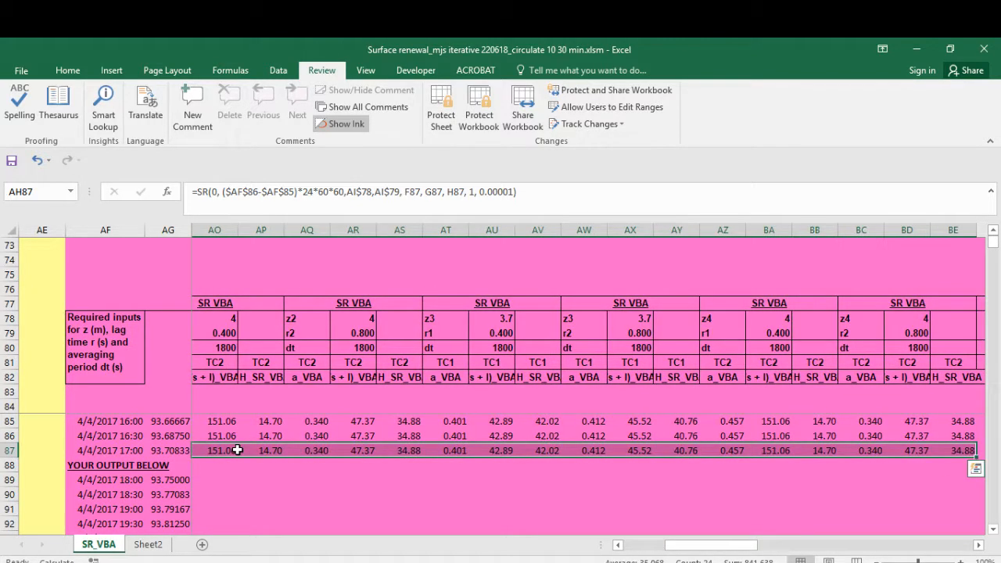
key("ctrl+c")
key("Down")
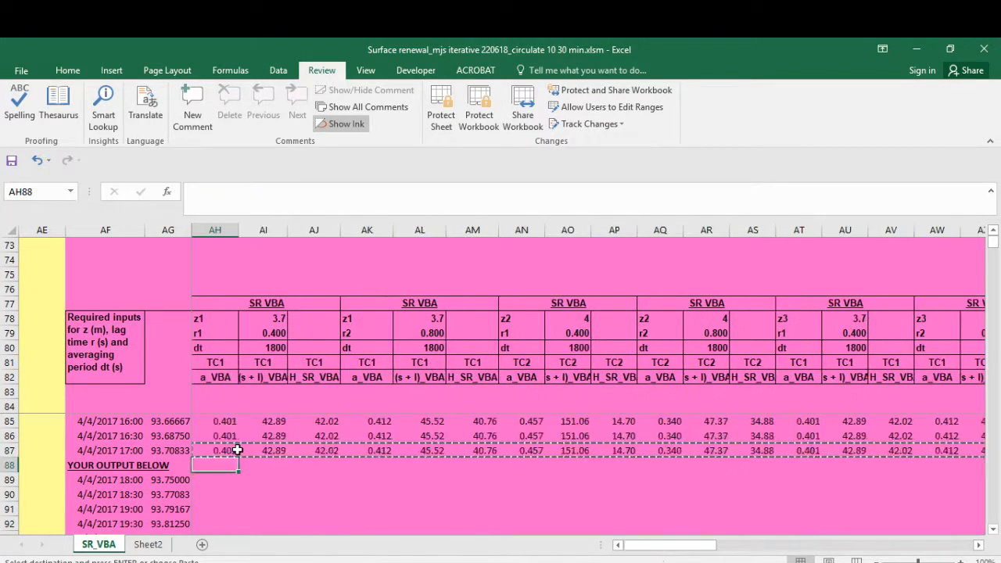
key("Down")
key("ctrl+v")
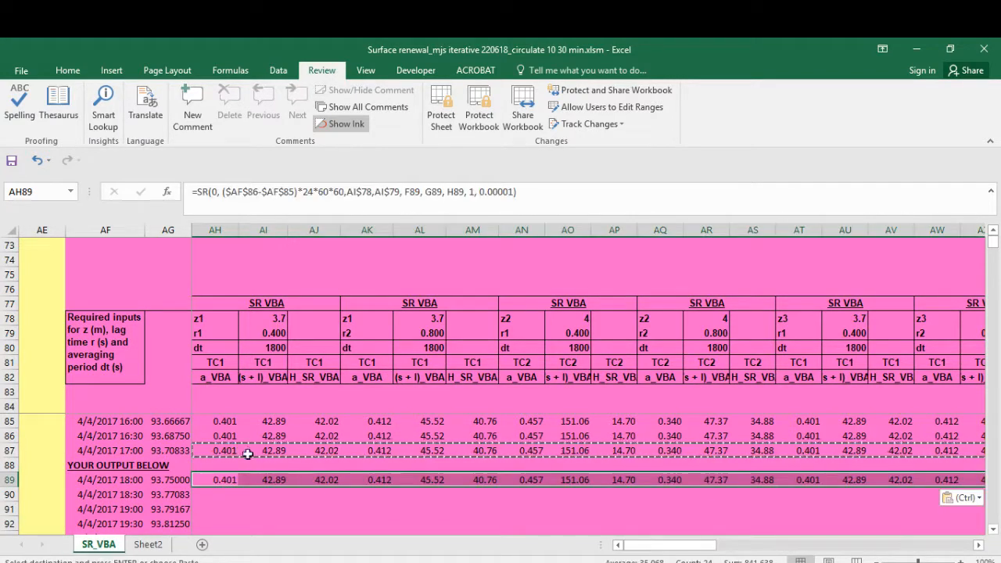
Step: Fill the SR formulas in AH89:BE89 down through all the data rows below
left_click(978, 545)
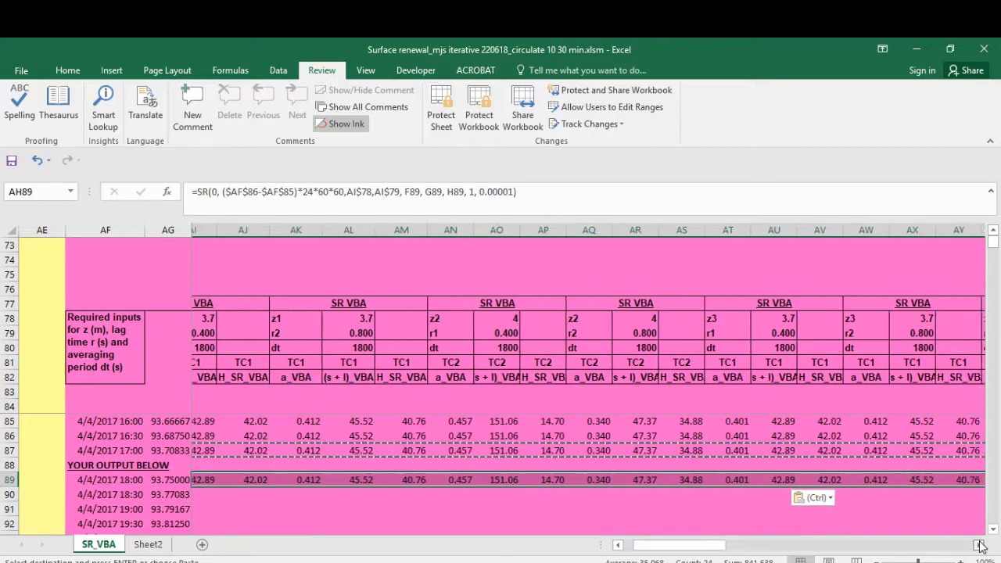
left_click_drag(979, 545, 979, 546)
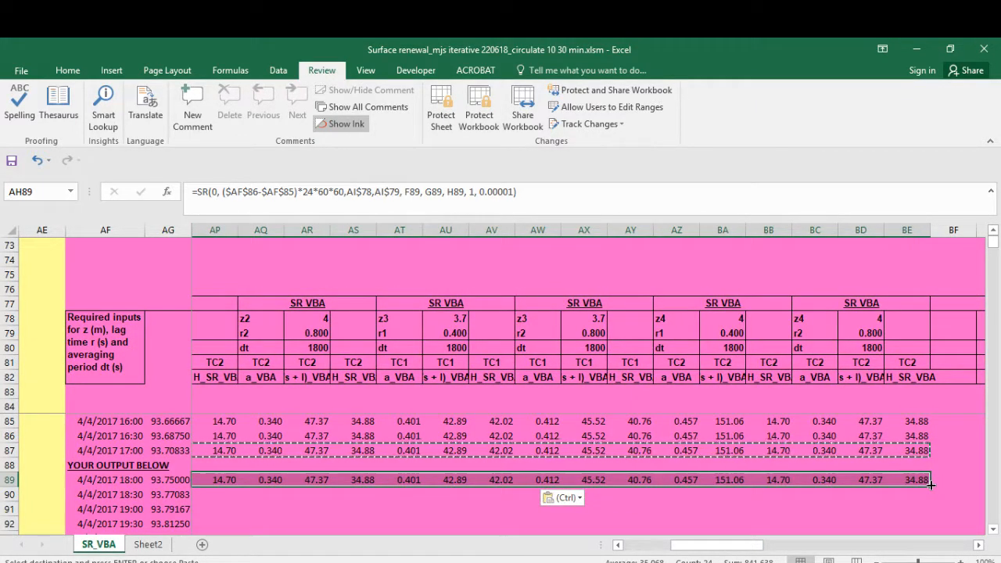
double_click(931, 485)
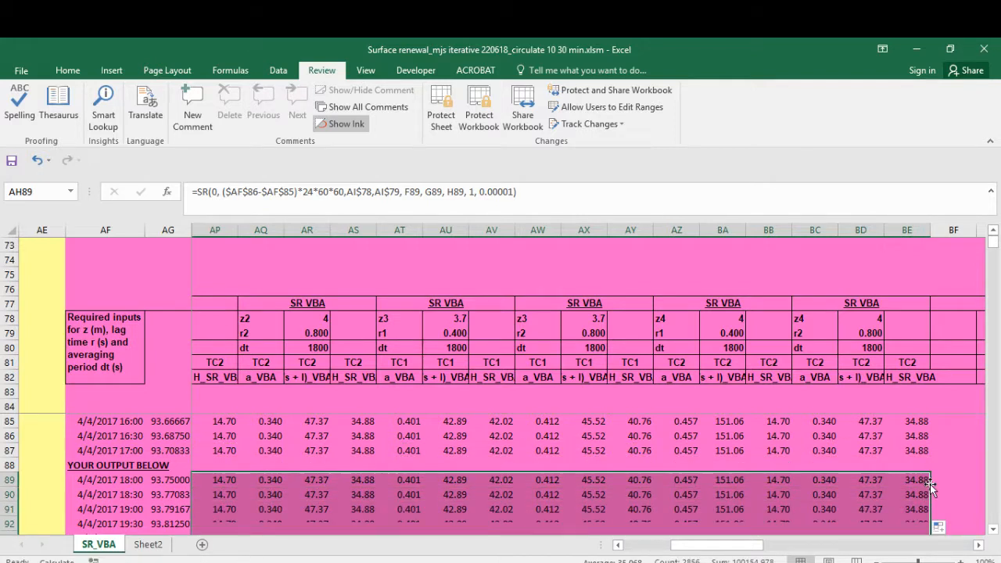
Step: Return to cell AH89 and recalculate the workbook to update the SR outputs
left_click(351, 481)
key("ctrl+Left")
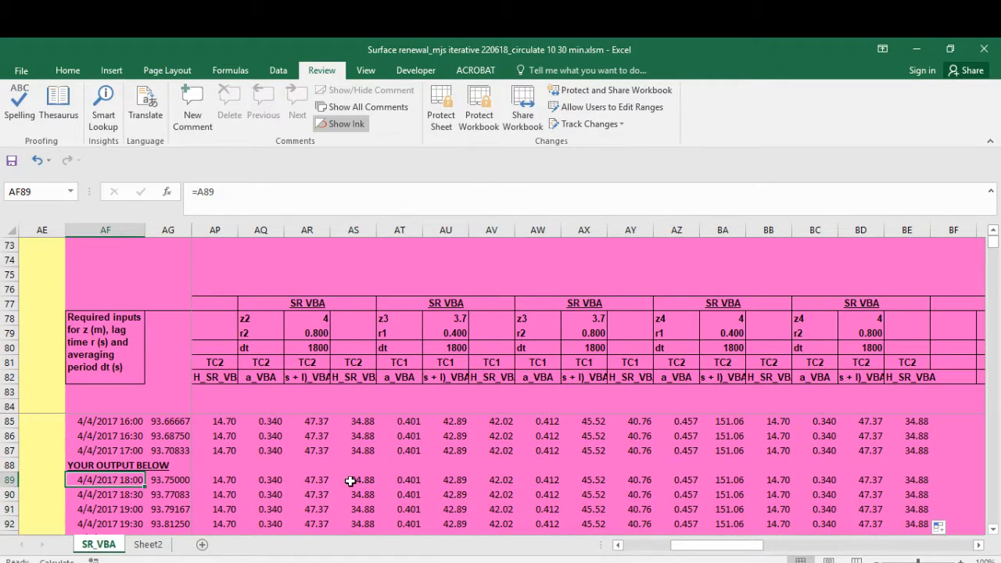
key("Right")
key("Right")
key("Right")
key("Left")
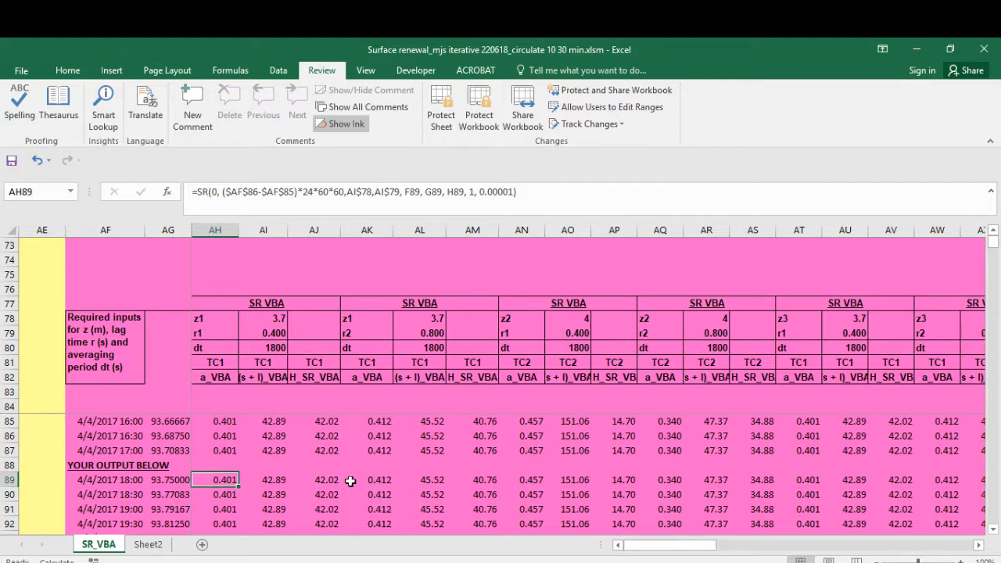
key("F9")
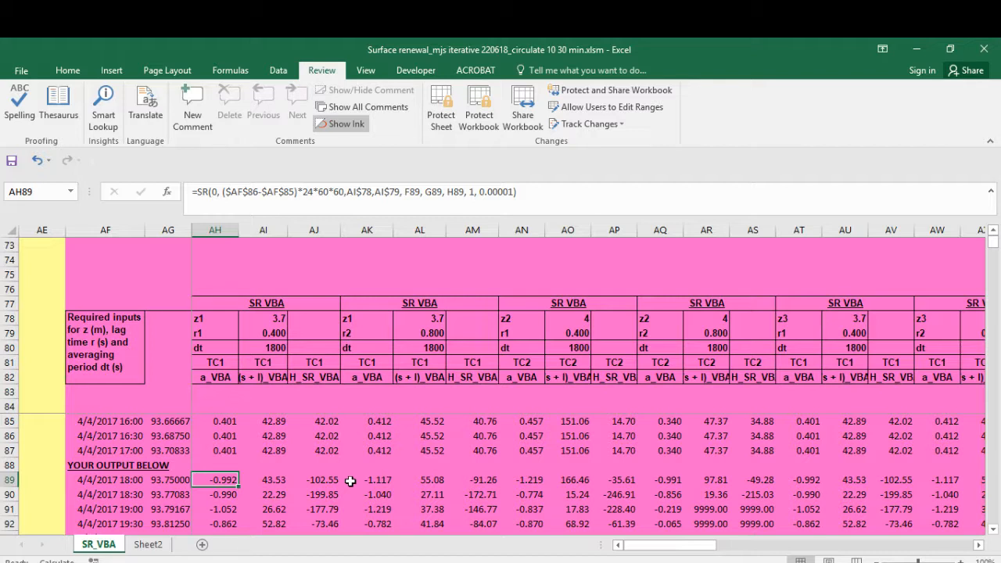
Step: Review the recalculated row 89 outputs cell by cell, from AI89 through both TC1 lags to AO89
key("Right")
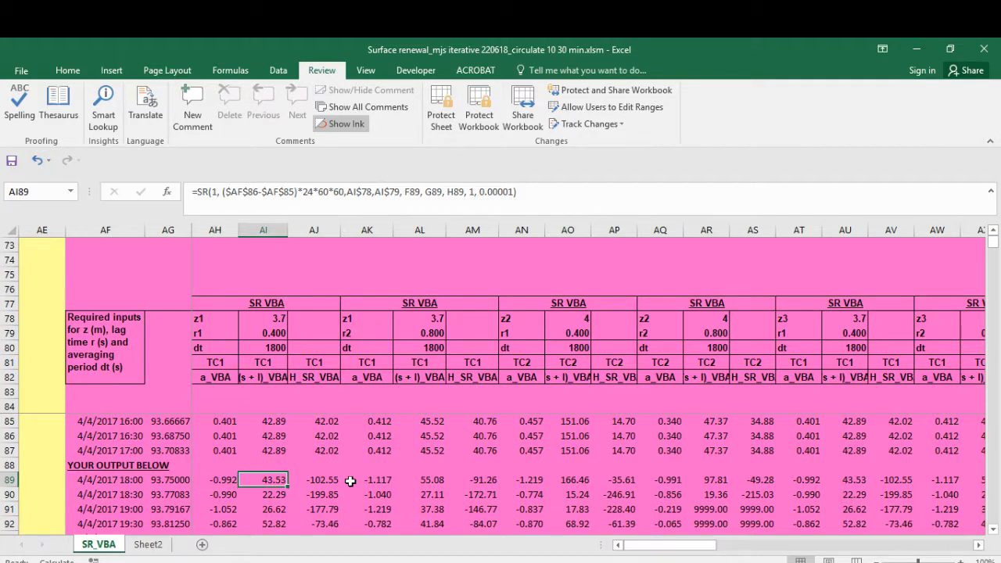
key("Right")
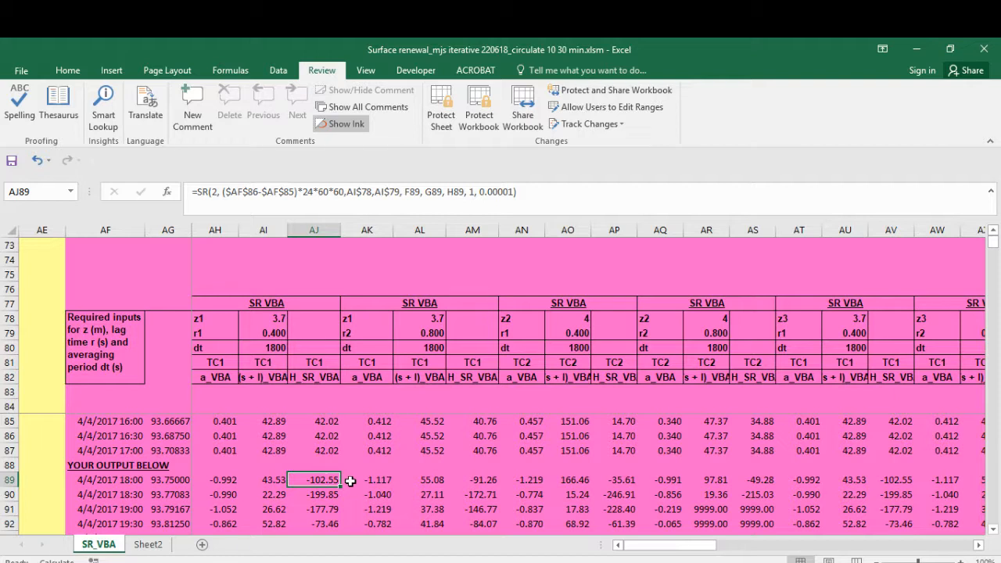
key("Right")
key("Right")
key("Right")
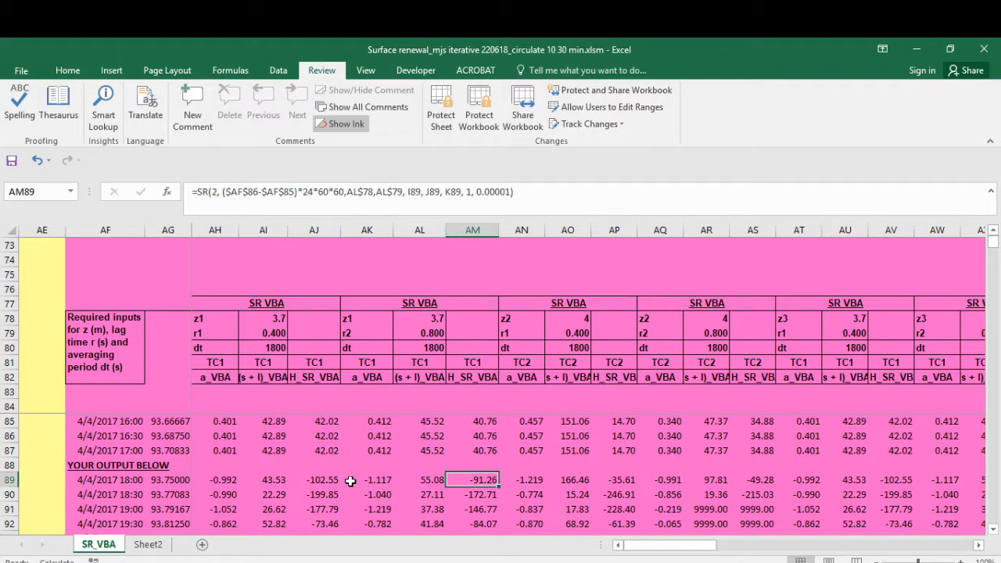
key("Right")
key("Left")
key("Left")
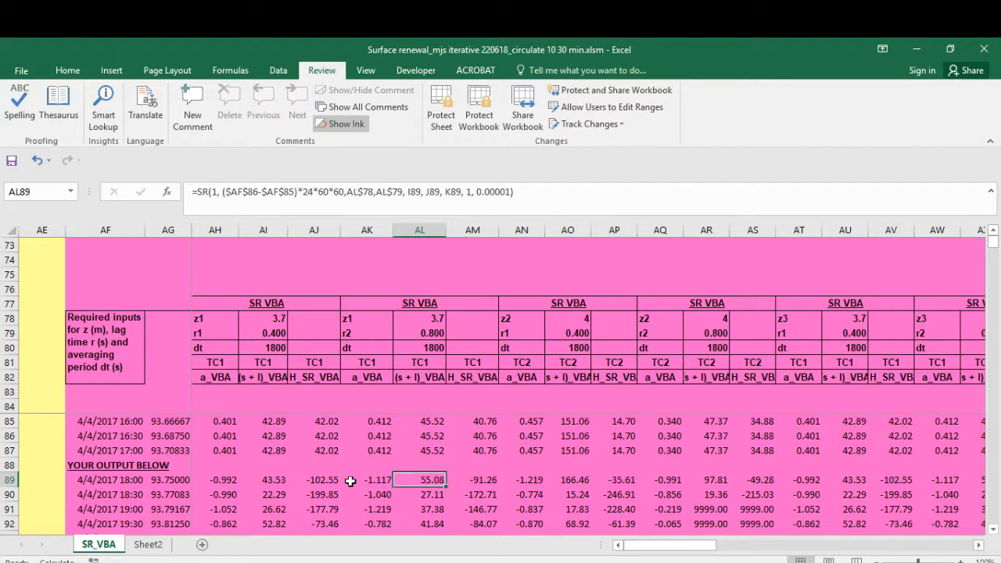
key("Left")
key("Left")
key("Right")
key("Right")
key("Right")
key("Right")
key("Right")
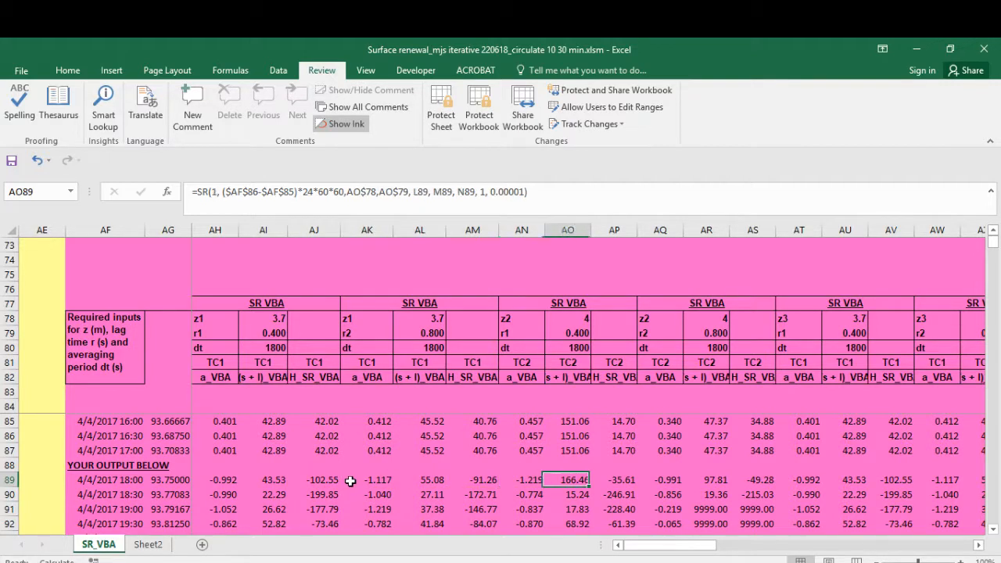
Step: Highlight the TC2 outputs in row 89 for the first lag, AN89:AP89, and extend the selection to AS89 for the second lag
key("Left")
key("shift+Right")
key("shift+Right")
key("shift+Right")
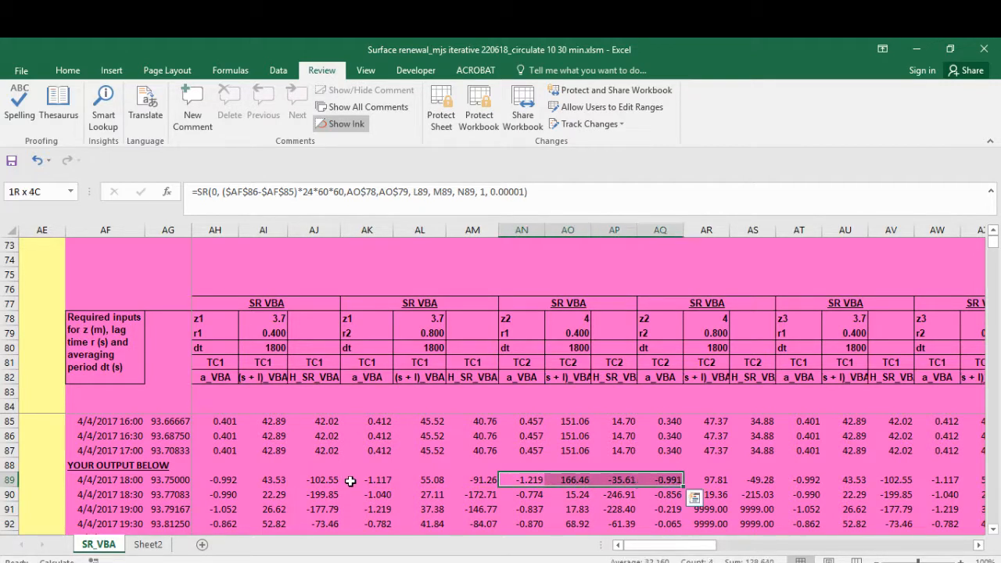
key("shift+Left")
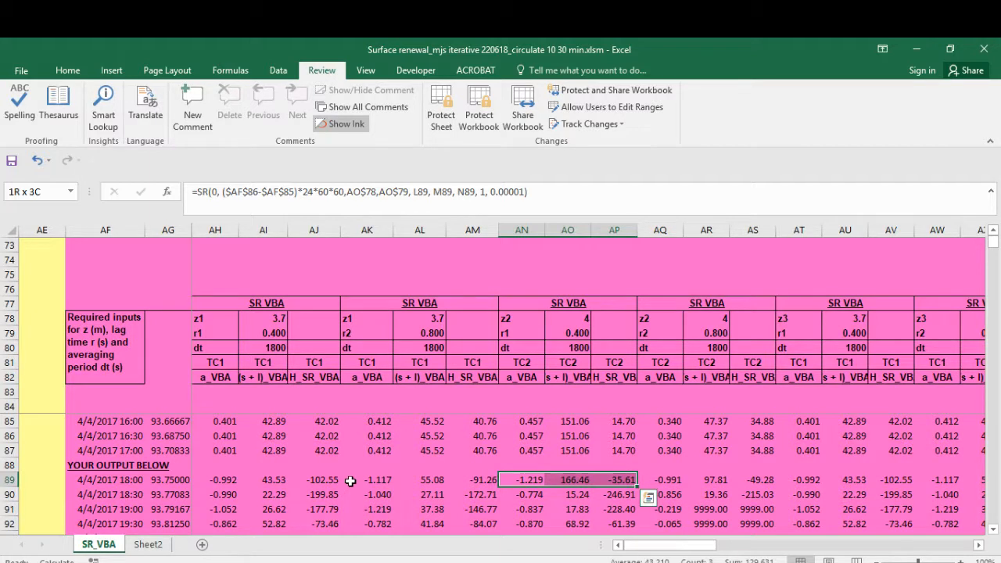
key("shift+Right")
key("shift+Right")
key("shift+Right")
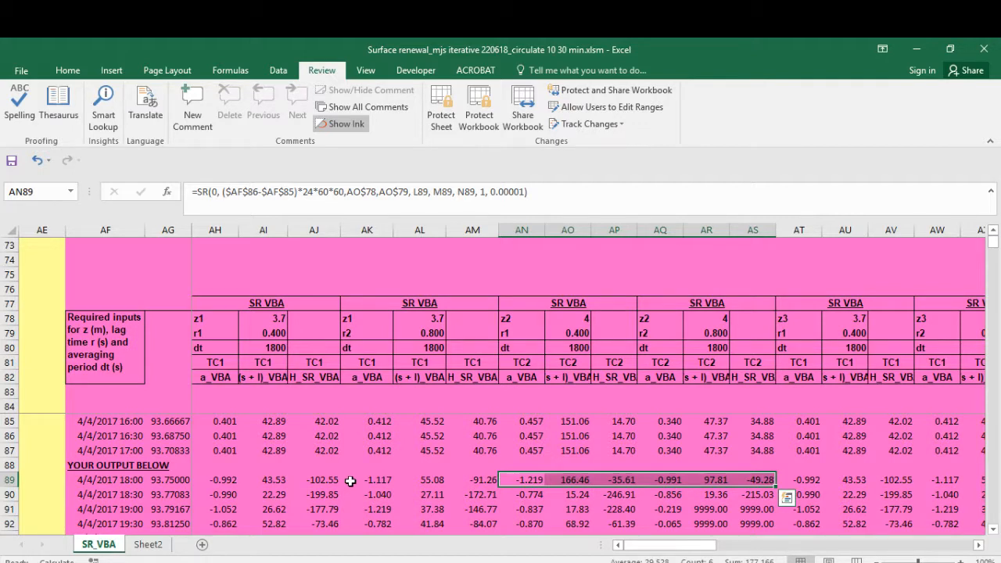
Step: Inspect the 9999.00 output in AR91, then return to the first output cell AH89
key("Down")
key("Down")
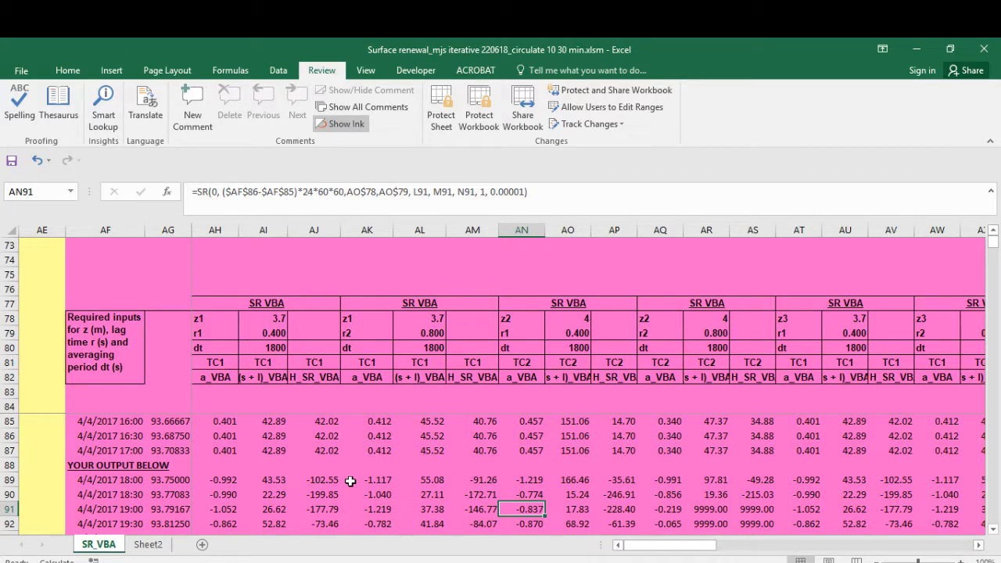
key("Right")
key("Right")
key("Right")
key("Right")
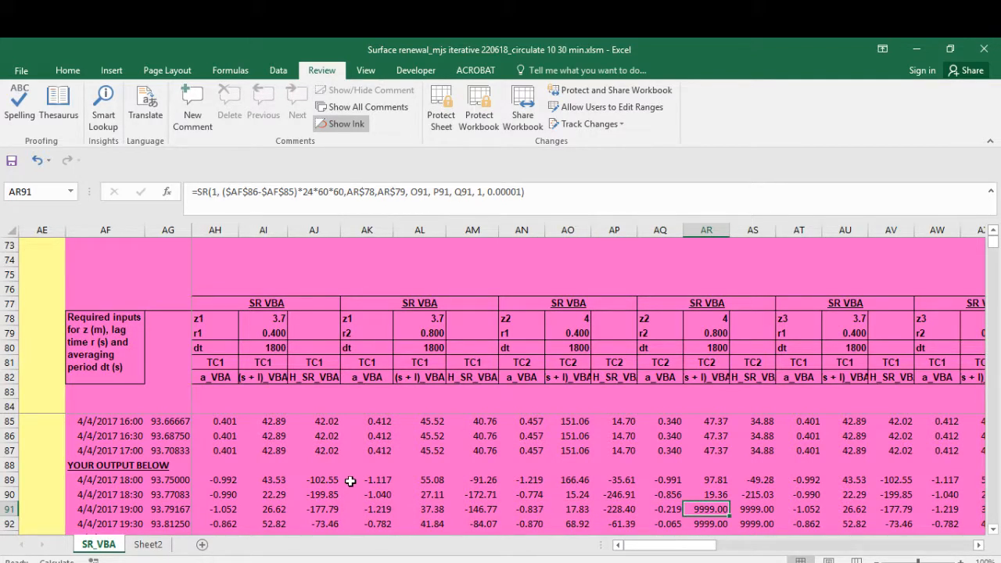
key("Up")
key("Up")
key("ctrl+Left")
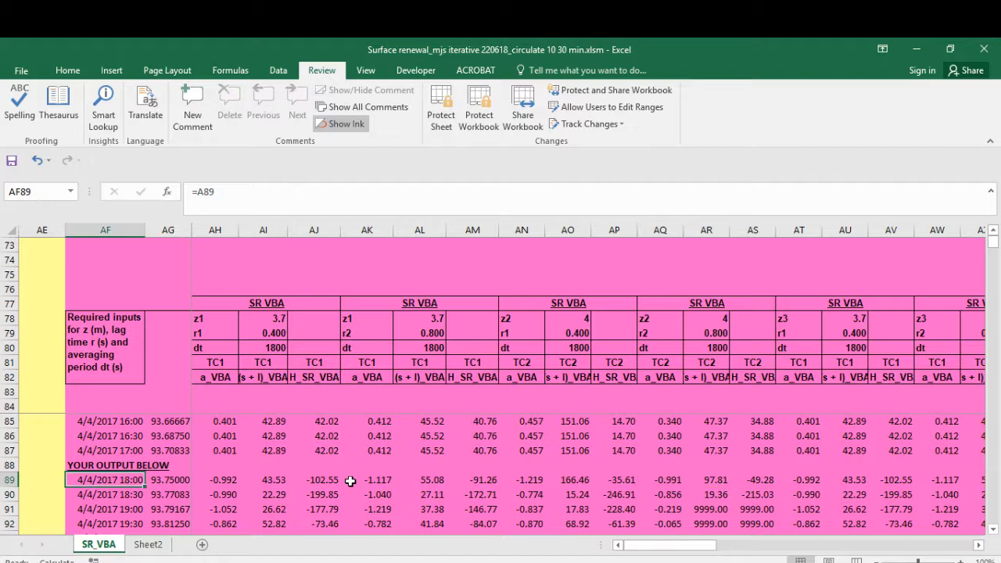
key("Right")
key("Right")
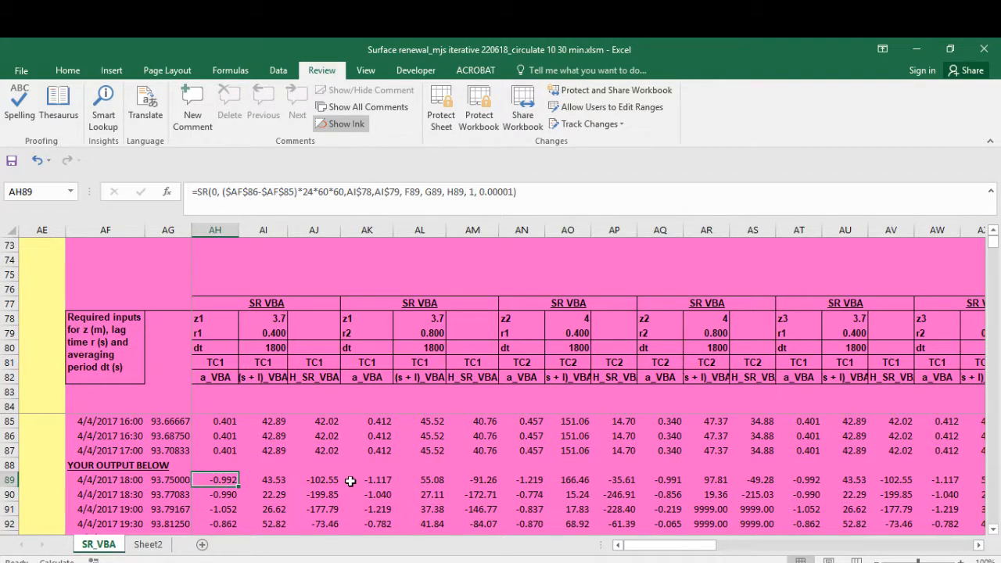